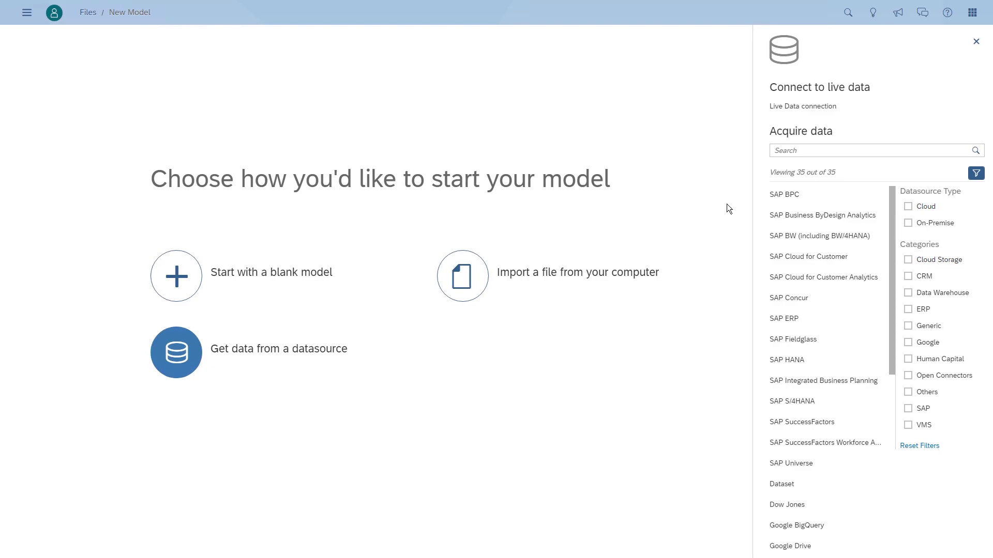
Step: Create a model from a live data connection with system type SAP BW, connection BW75IB3 and data source Z_DEMO_001
click(778, 109)
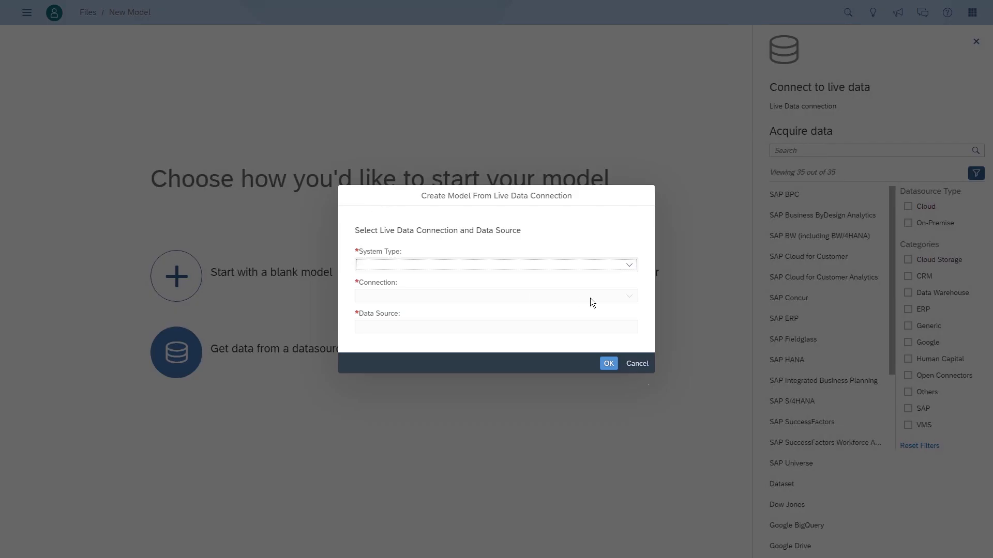
click(628, 267)
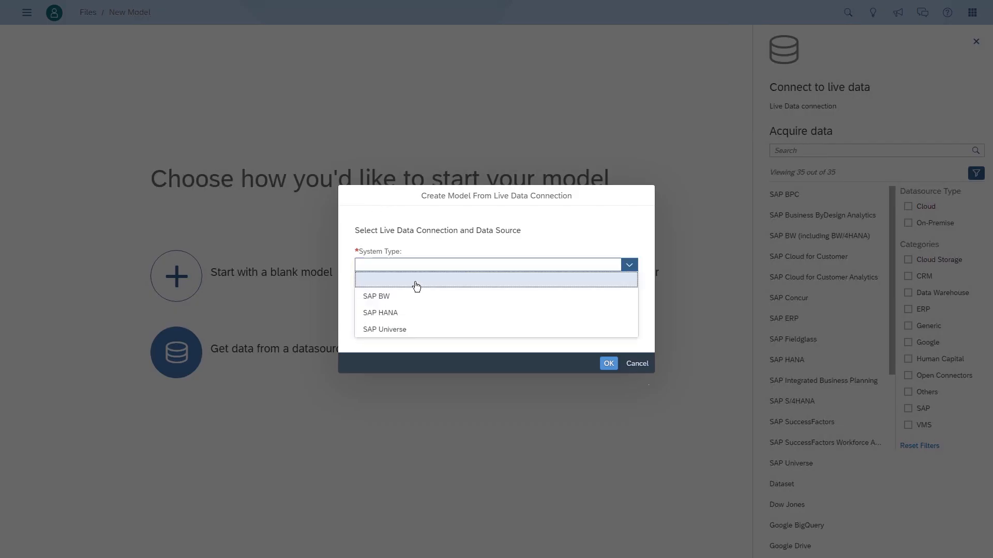
click(385, 303)
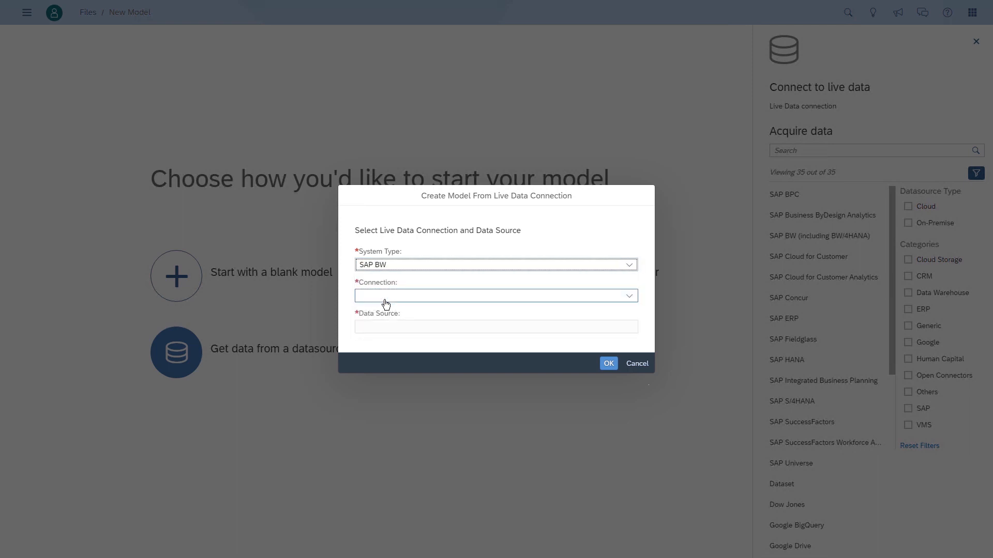
click(629, 295)
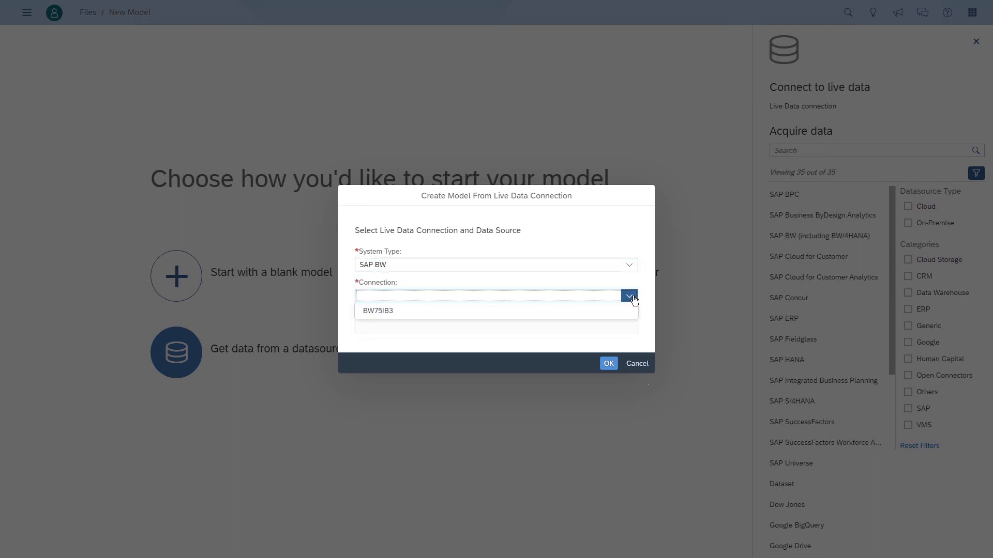
click(392, 311)
click(408, 327)
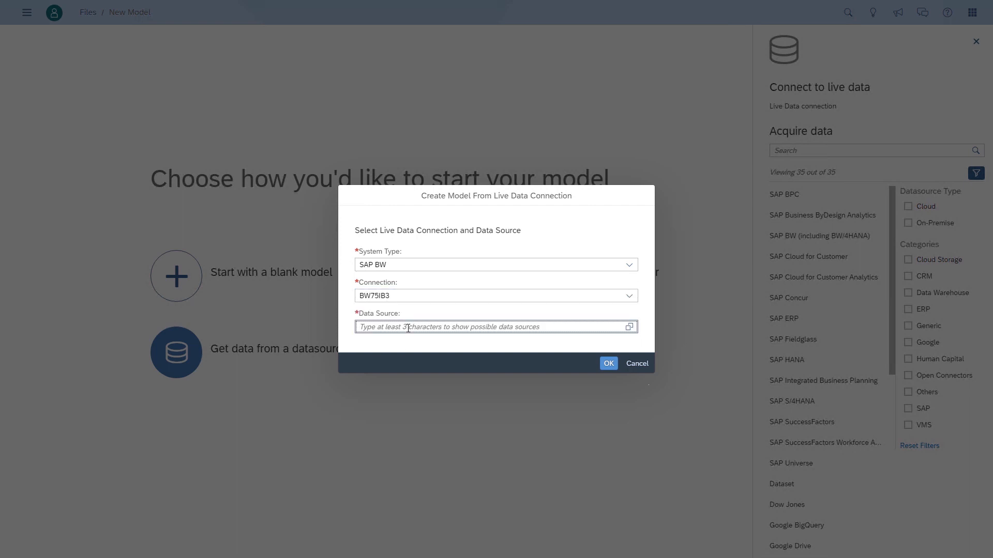
text(Z_DEMO)
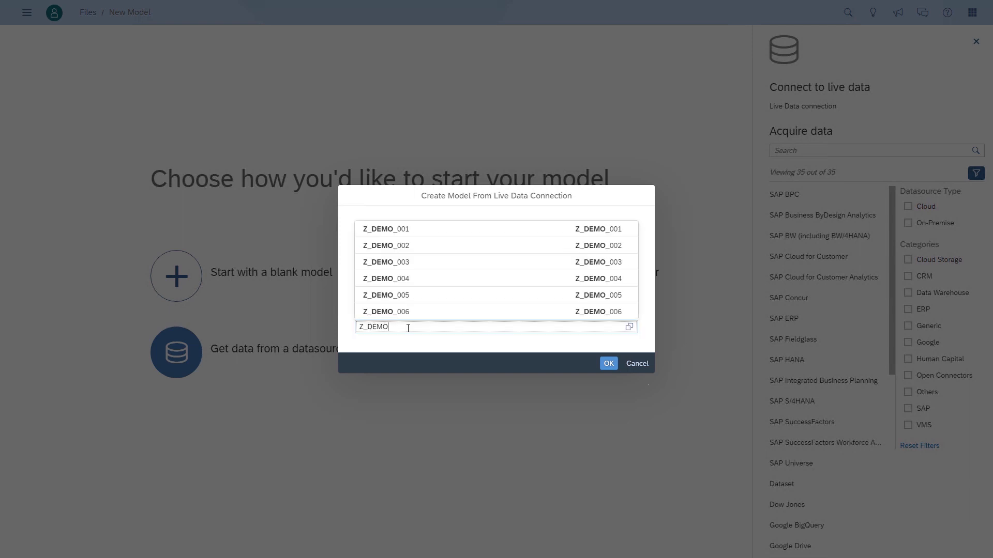
click(383, 230)
click(608, 364)
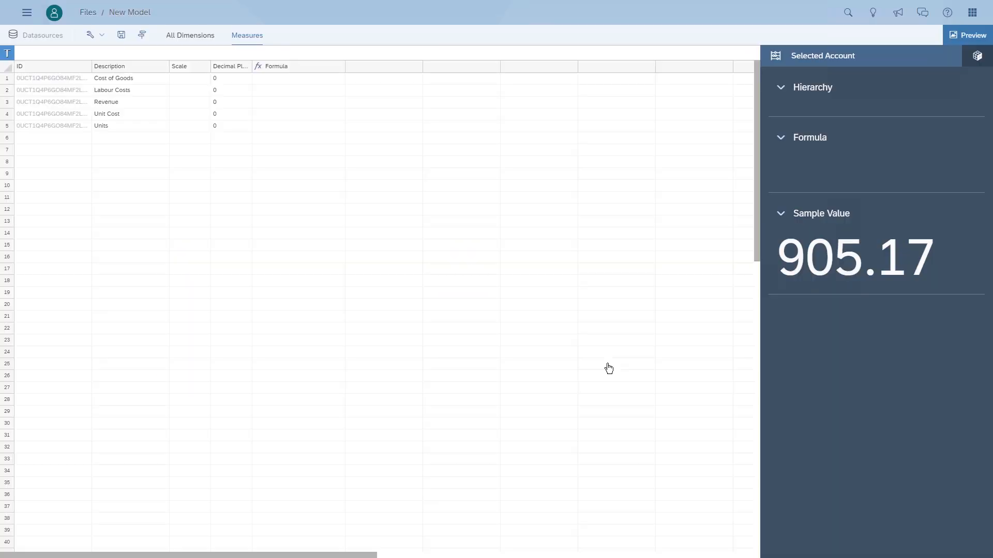
Step: Save the model in My Files under the name SAPBW_VARIANCES
click(125, 40)
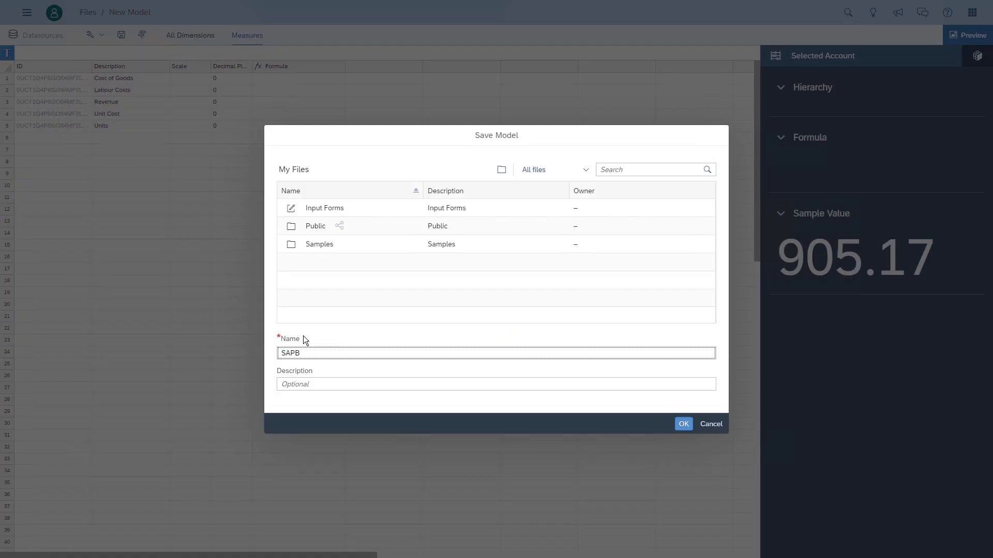
text(SAPBW_VARIANCES)
key(Return)
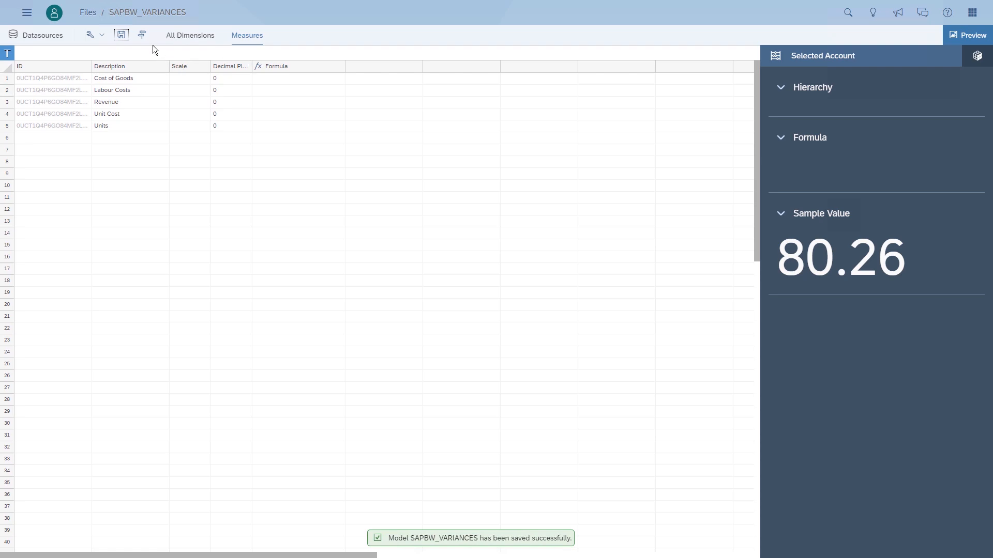
Step: Open the model's version information and select Version as the version ID column
click(143, 36)
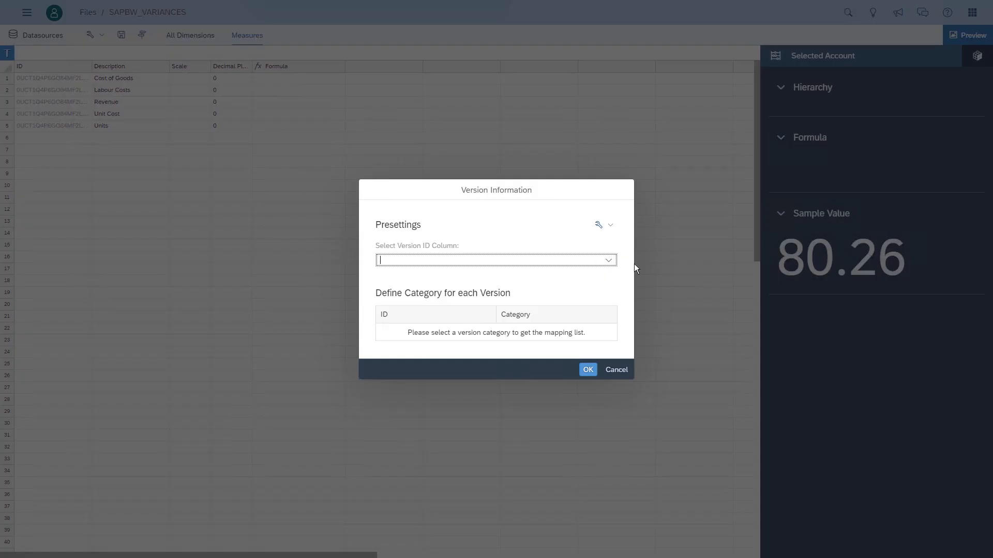
click(614, 260)
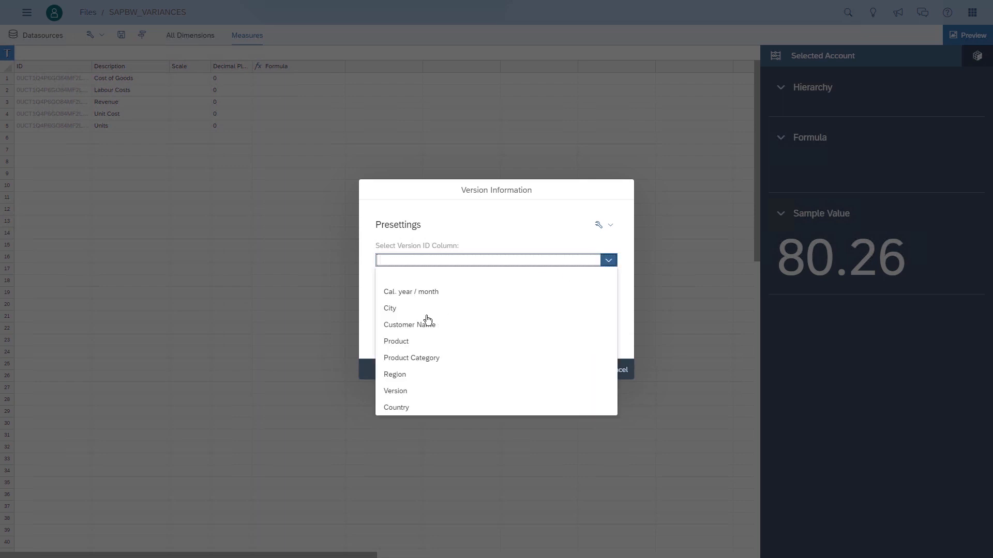
click(395, 393)
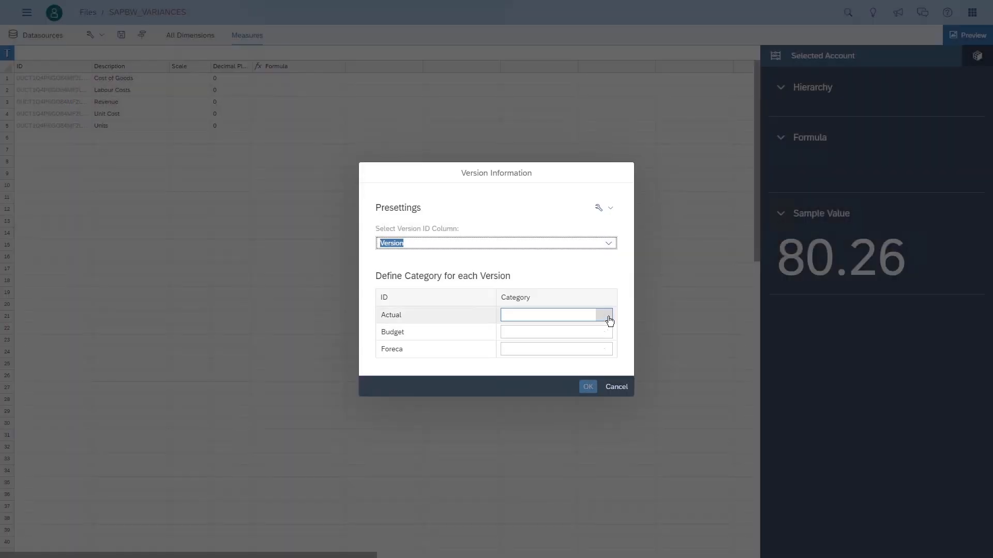
Step: Map the Actual, Budget and Foreca versions to the categories Actual, Budget and Forecast, and save the model
click(608, 318)
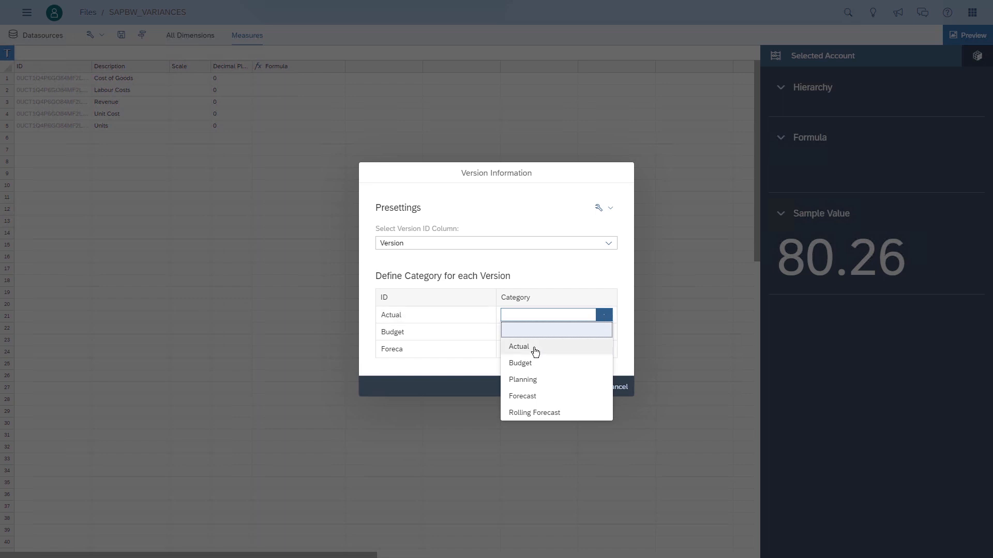
click(535, 352)
click(594, 336)
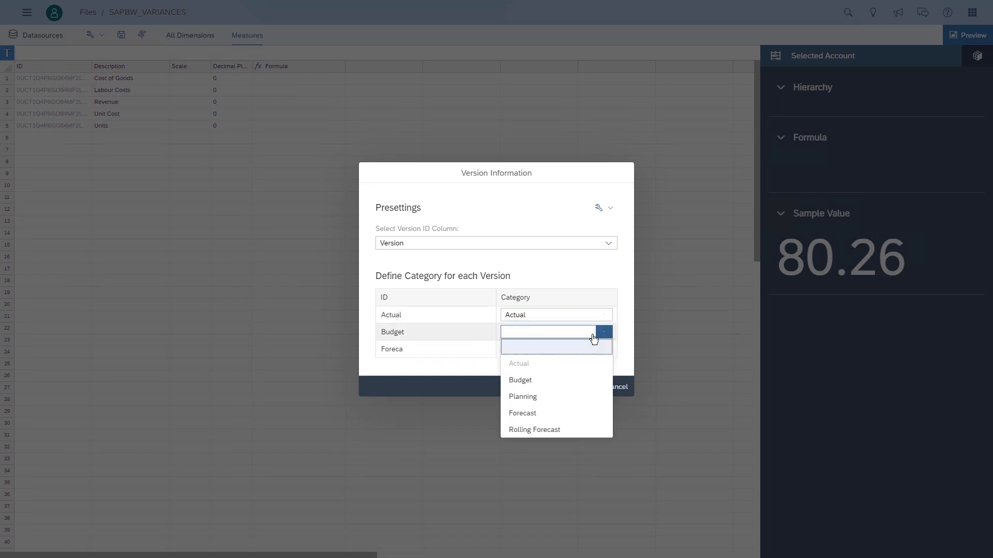
click(523, 382)
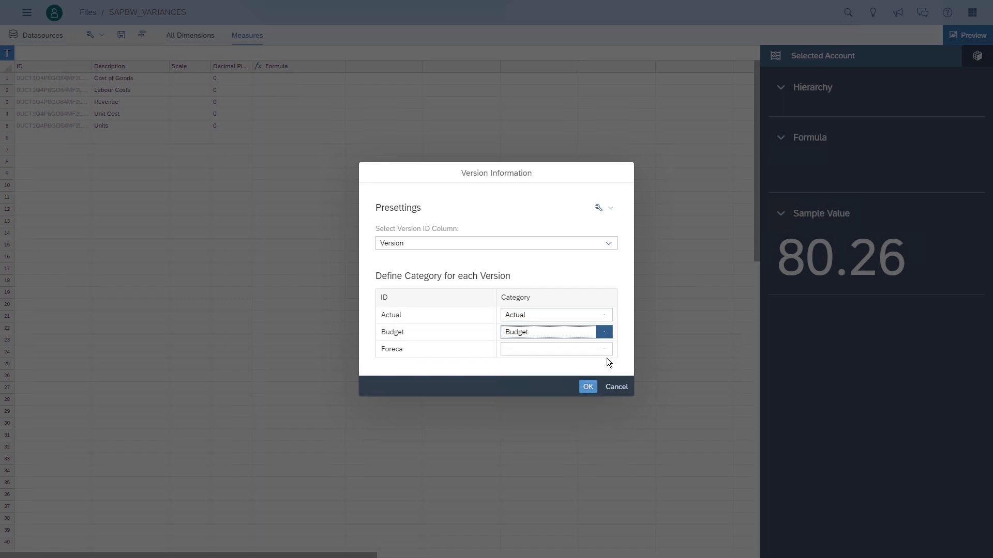
click(604, 350)
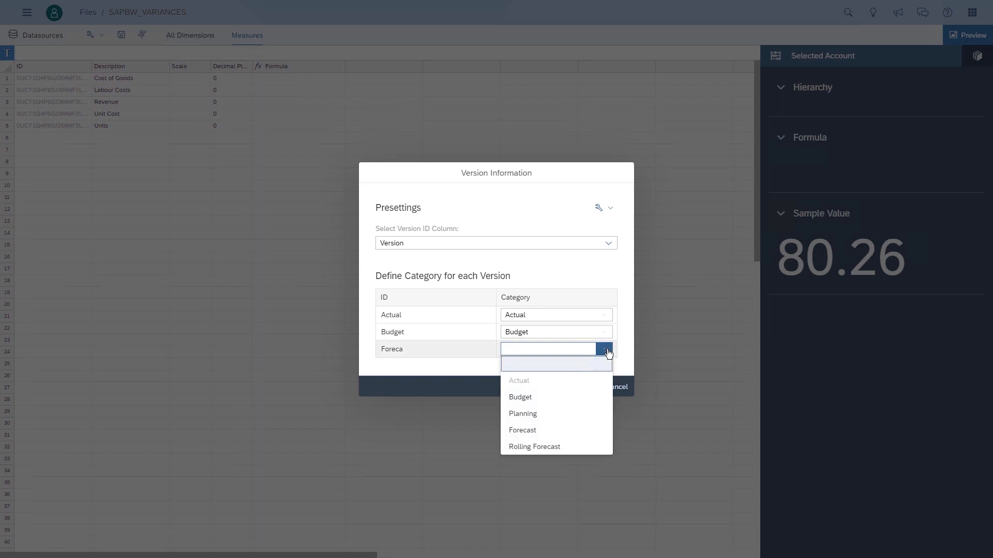
click(526, 434)
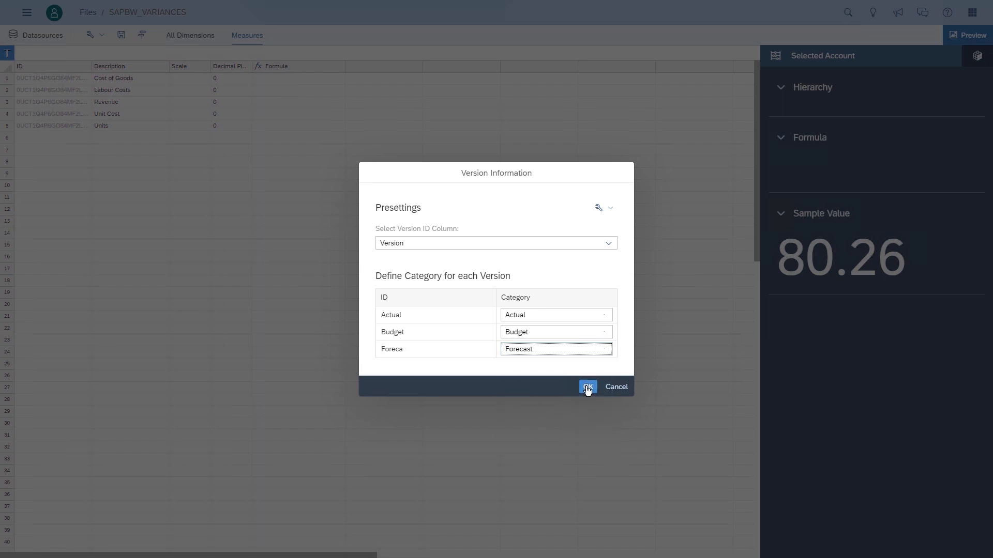
click(588, 387)
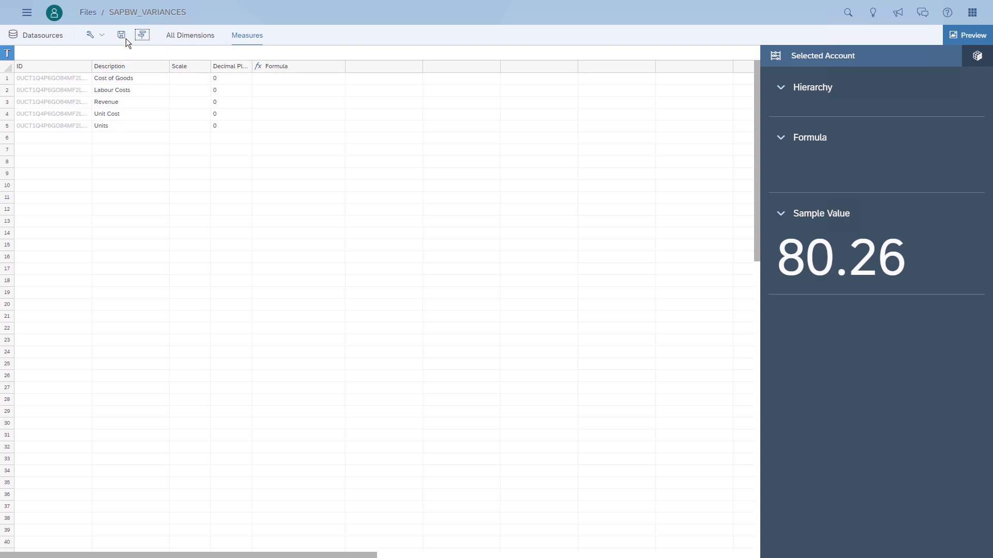
click(123, 39)
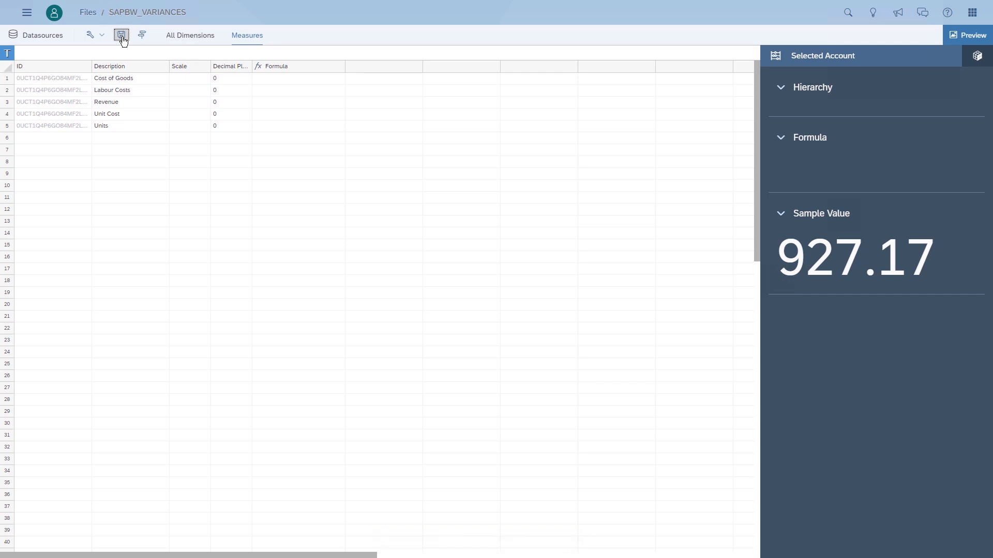
Step: Create a new story that starts with a canvas page
click(27, 13)
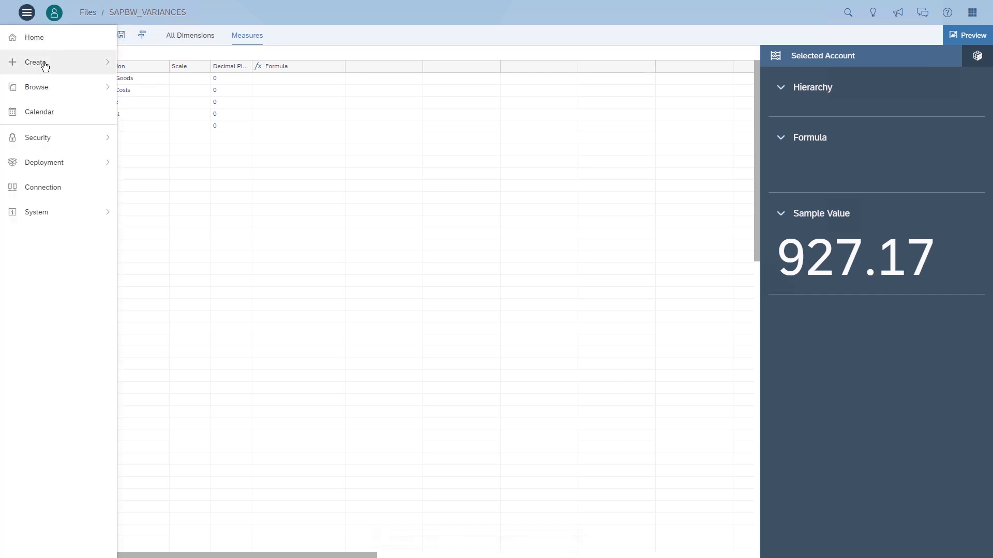
mouse_move(42, 64)
click(129, 63)
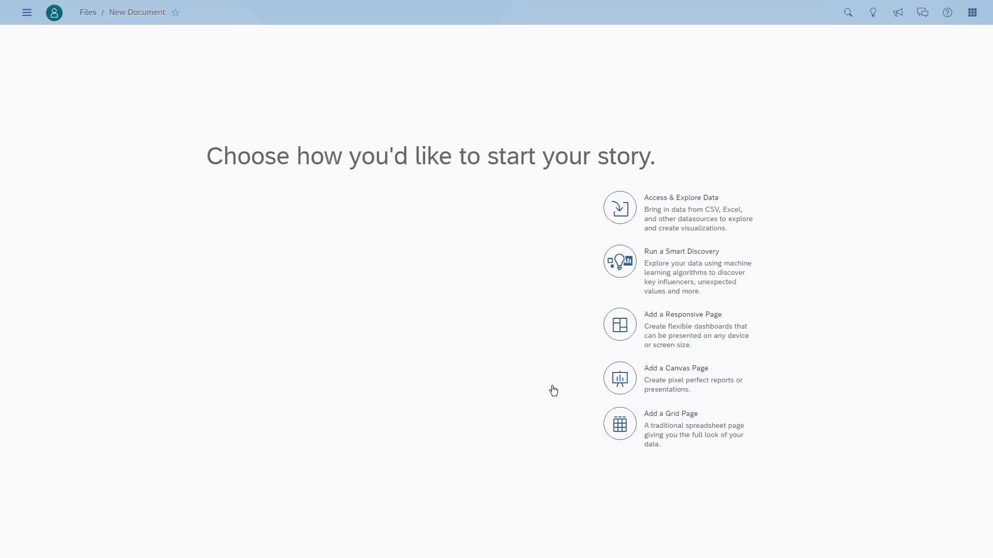
click(607, 386)
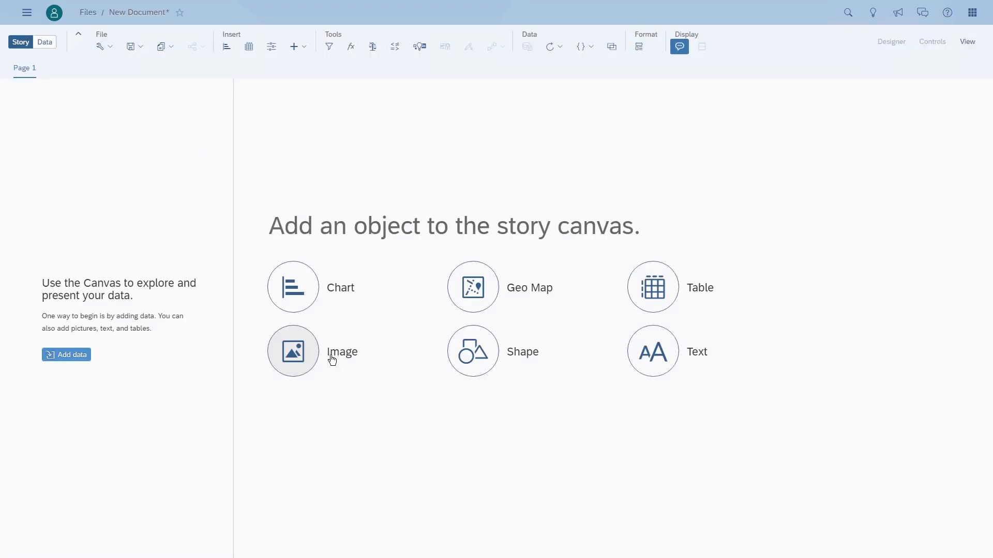
Step: Insert a chart based on the SAPBW_VARIANCES model and enlarge it to roughly double its width on the canvas
click(293, 305)
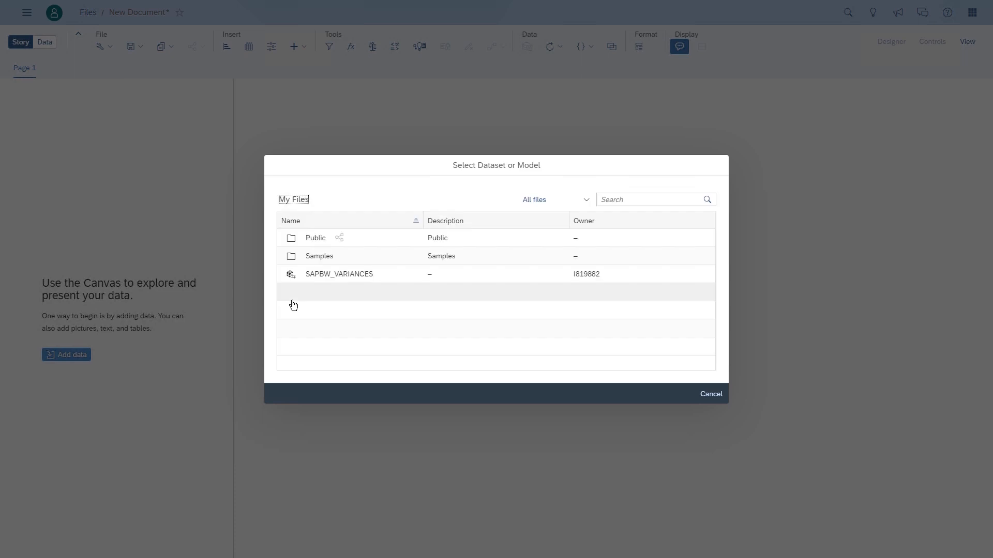
click(328, 274)
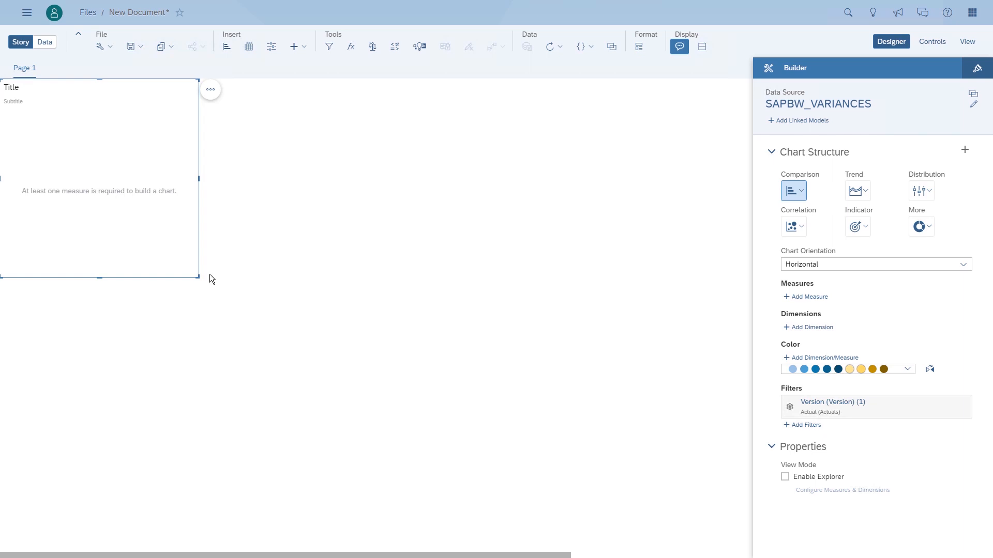
drag(199, 277, 433, 420)
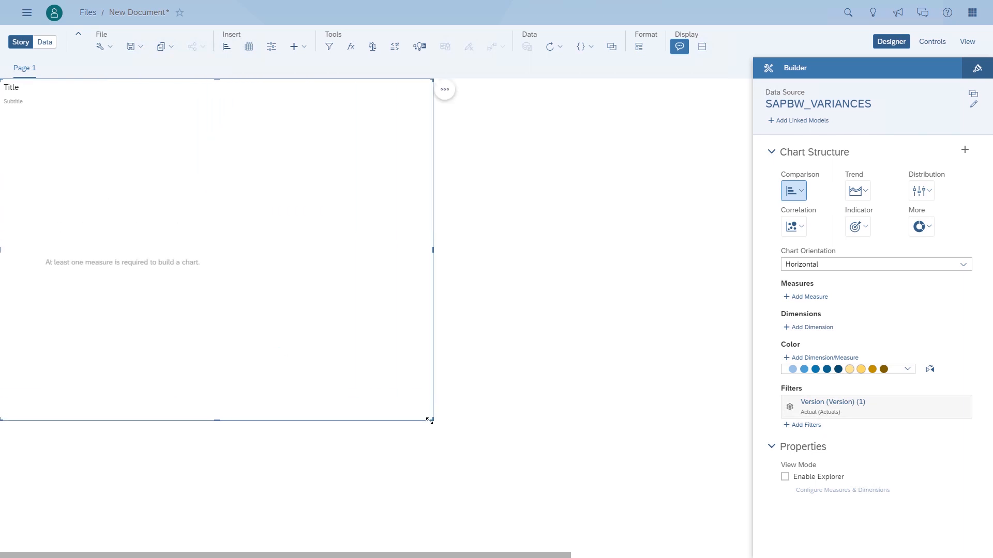
Step: Add the Product Category dimension and the Revenue measure to the bar chart
click(810, 327)
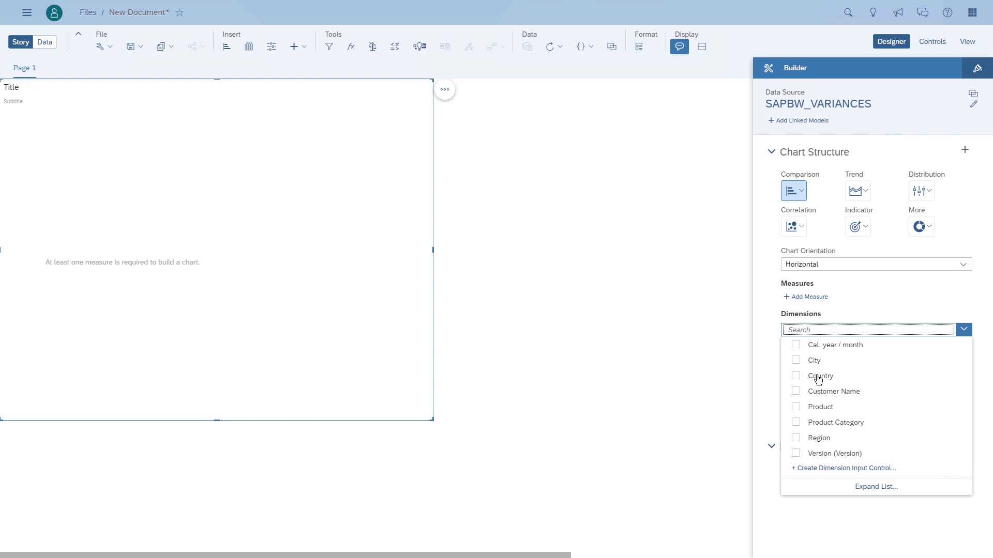
click(820, 422)
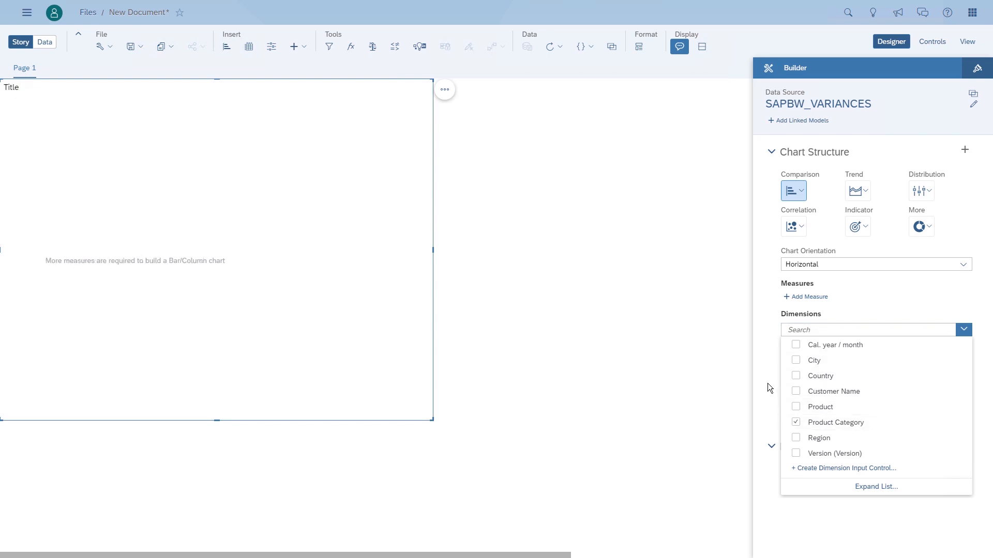
click(764, 352)
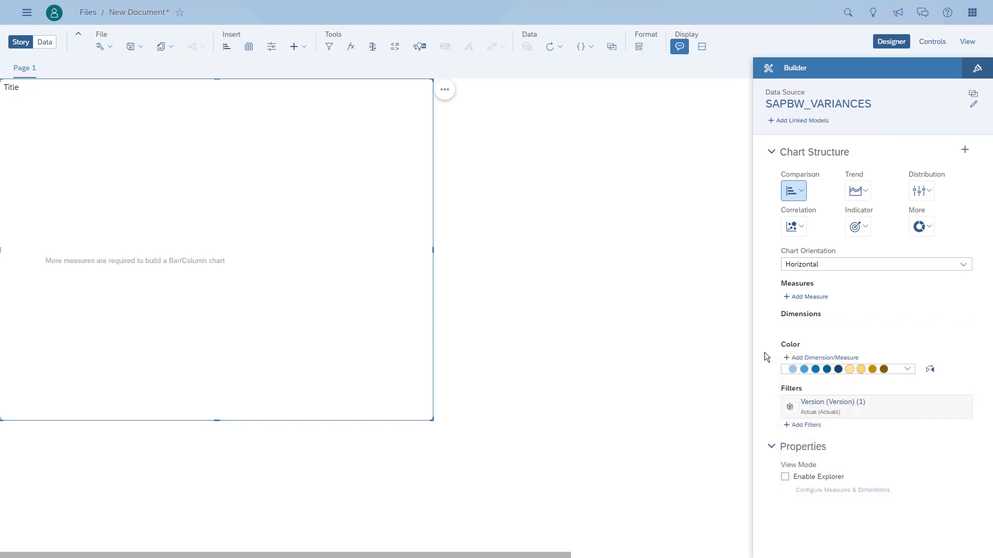
click(811, 308)
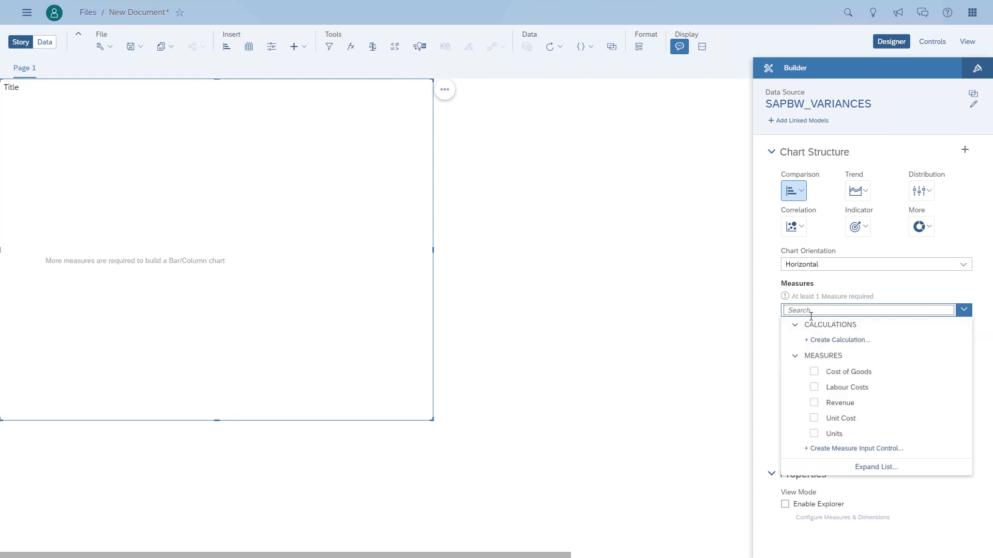
click(789, 403)
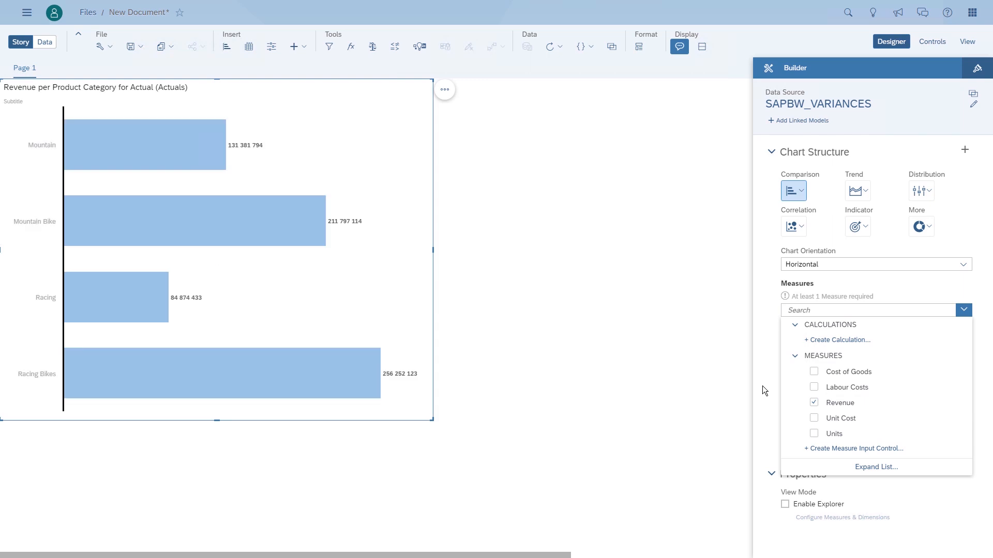
click(763, 388)
Step: Add a variance to the chart that compares the Revenue measure to Cost of Goods
click(445, 90)
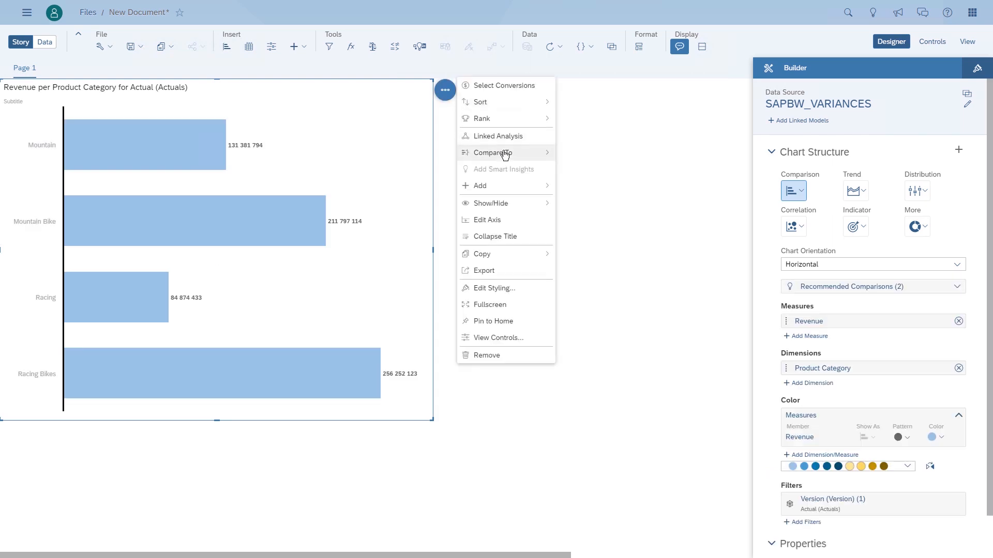
mouse_move(504, 154)
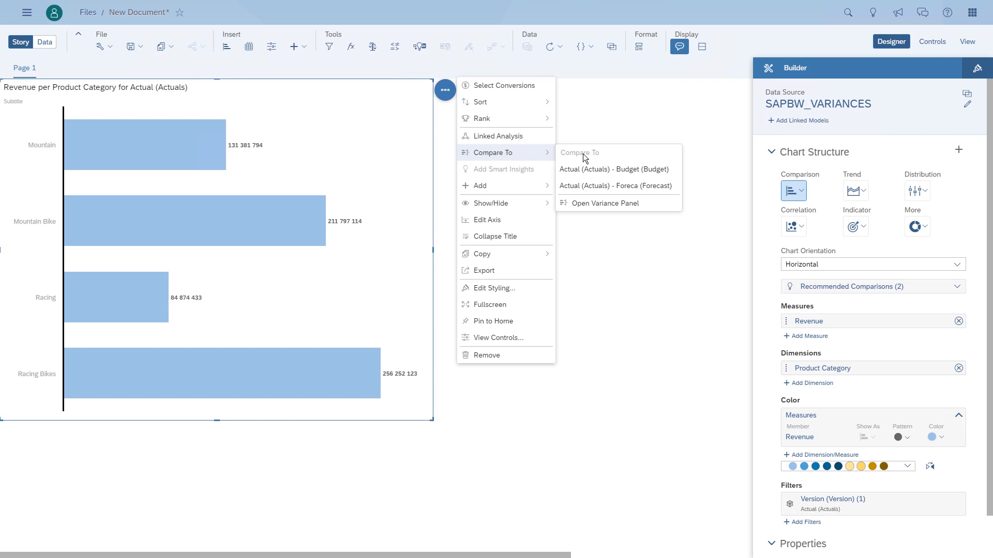
click(626, 203)
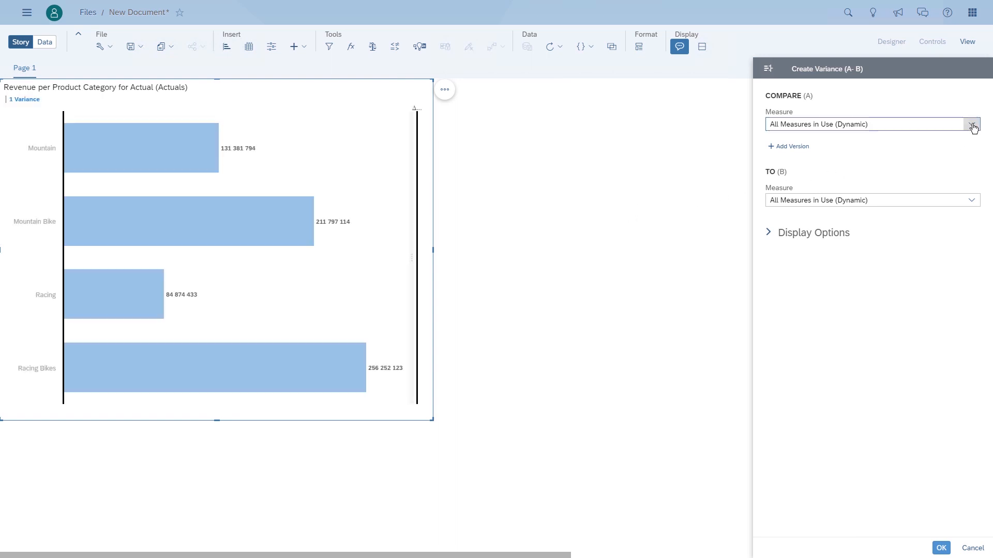
click(971, 126)
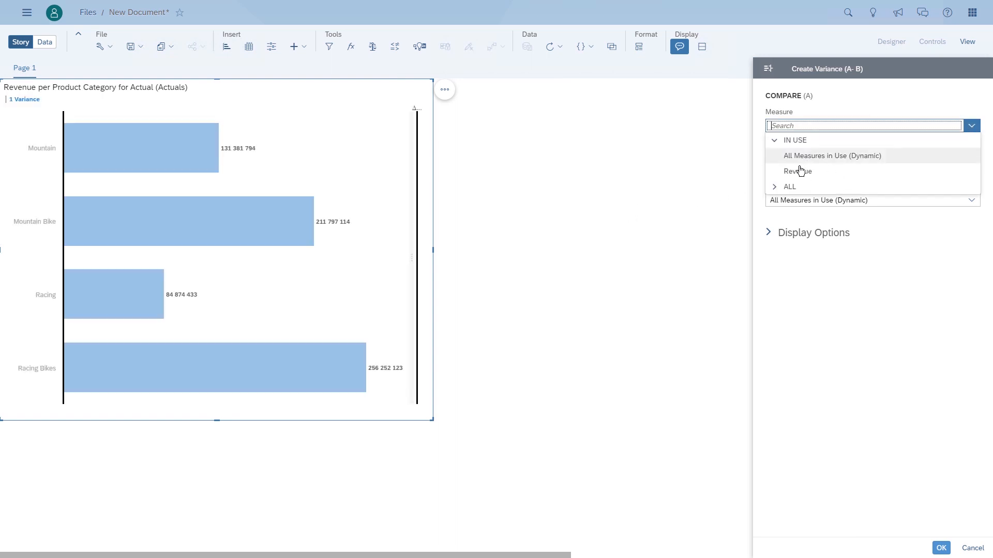
click(800, 171)
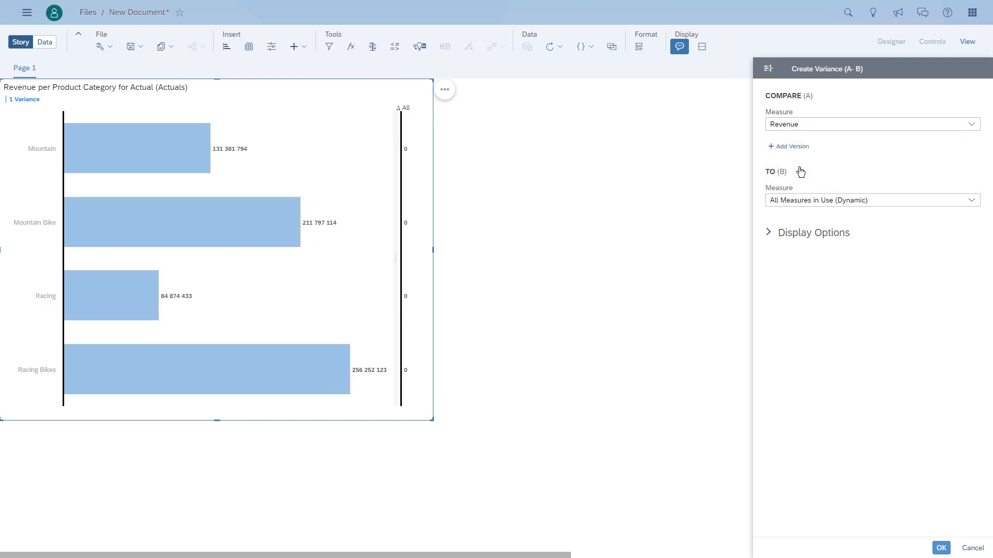
click(972, 202)
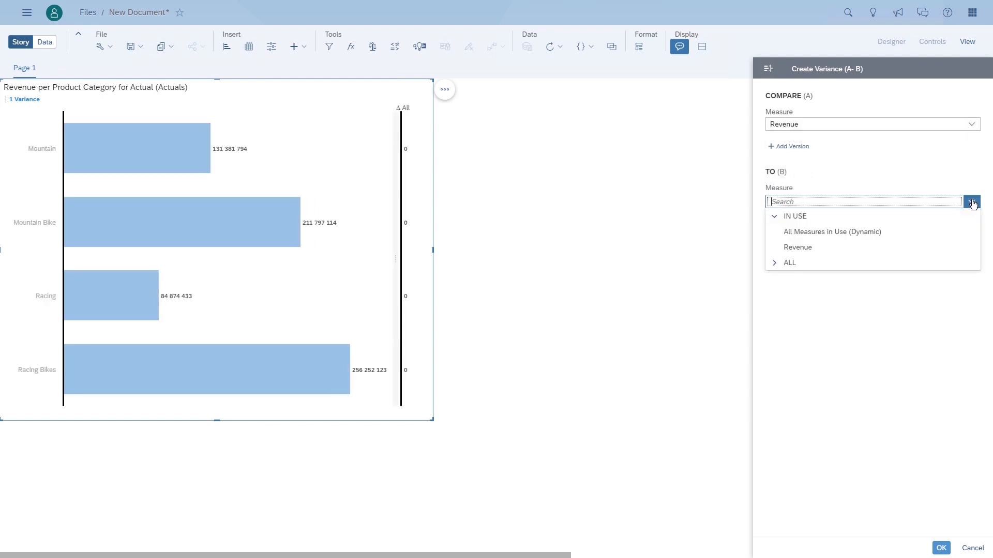
click(790, 264)
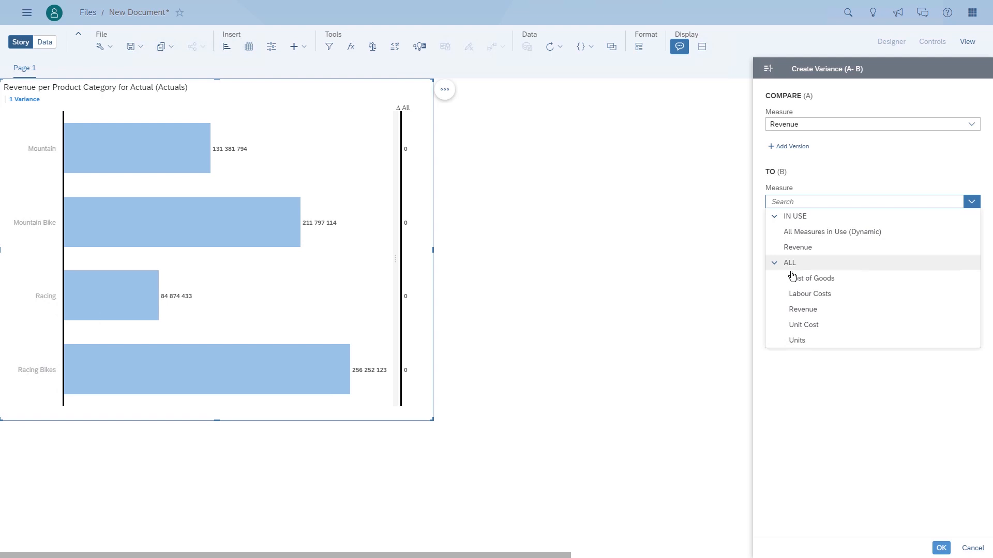
click(795, 279)
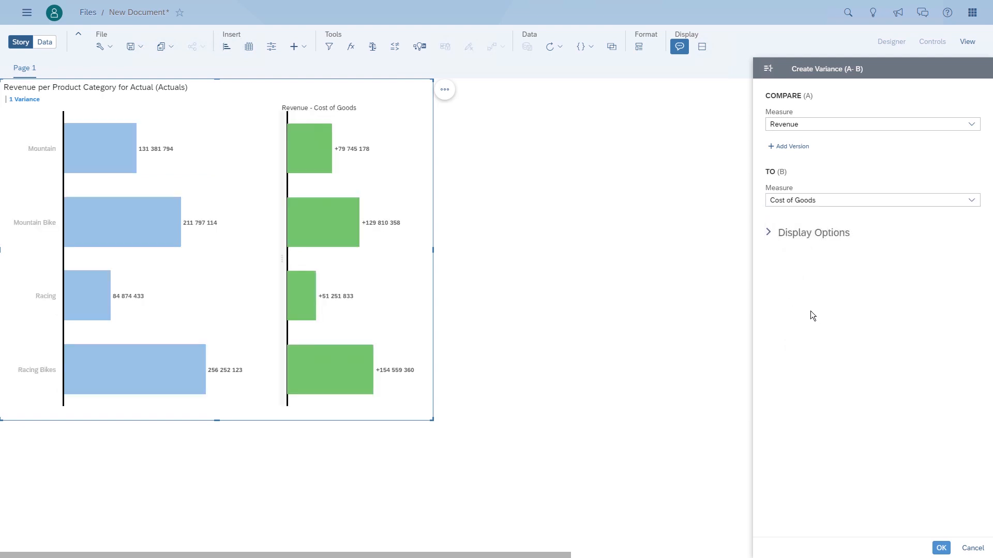
click(939, 550)
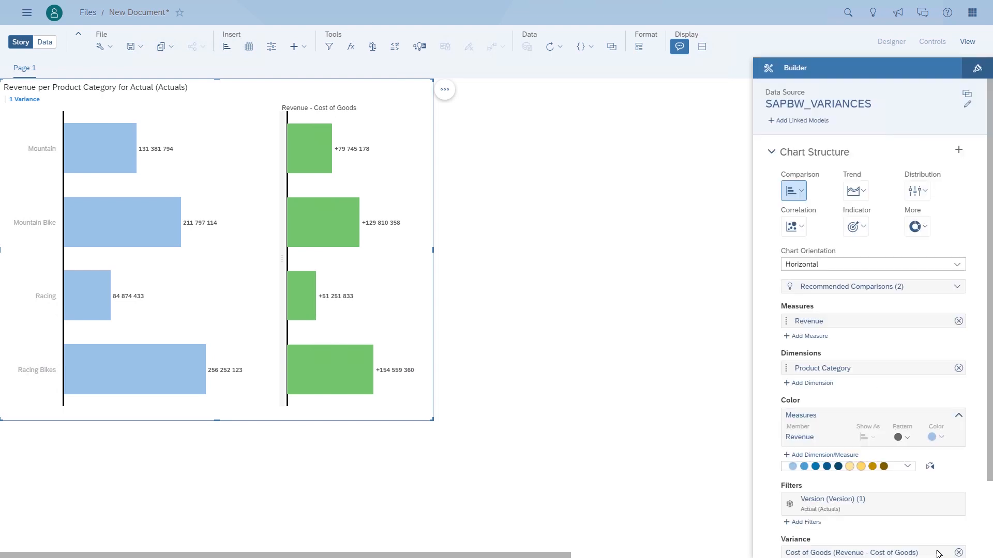
click(551, 433)
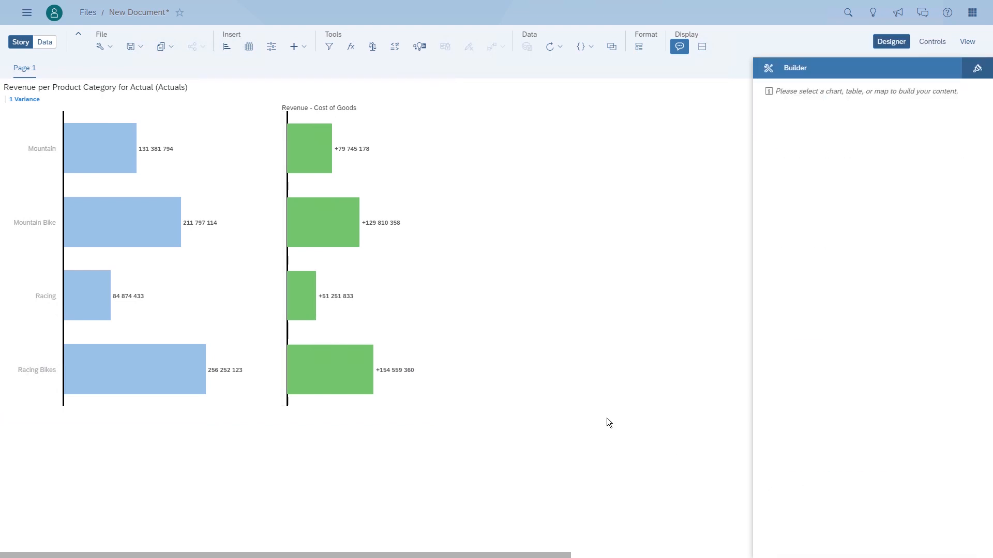
Step: Remove the Revenue - Cost of Goods variance from the chart
click(412, 134)
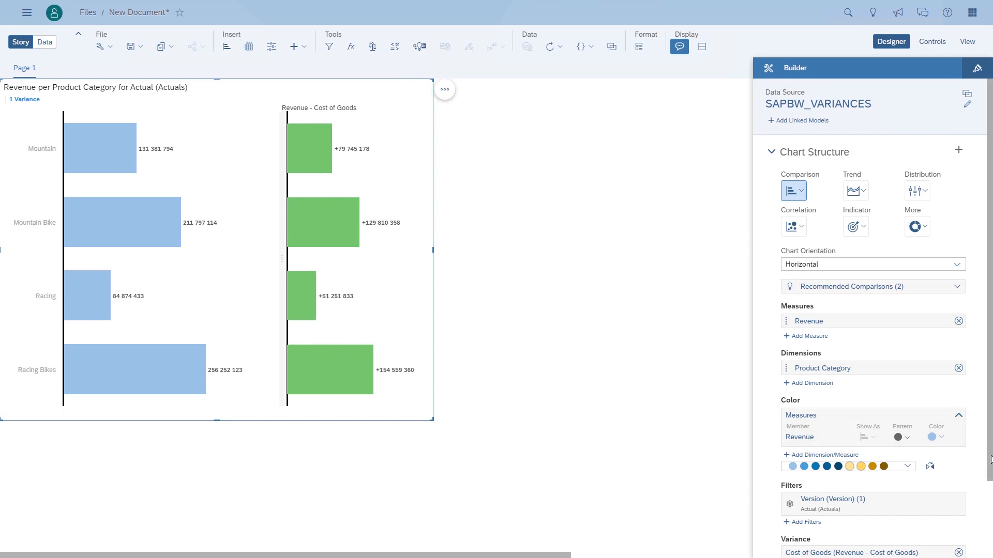
scroll(917, 428, down, 3)
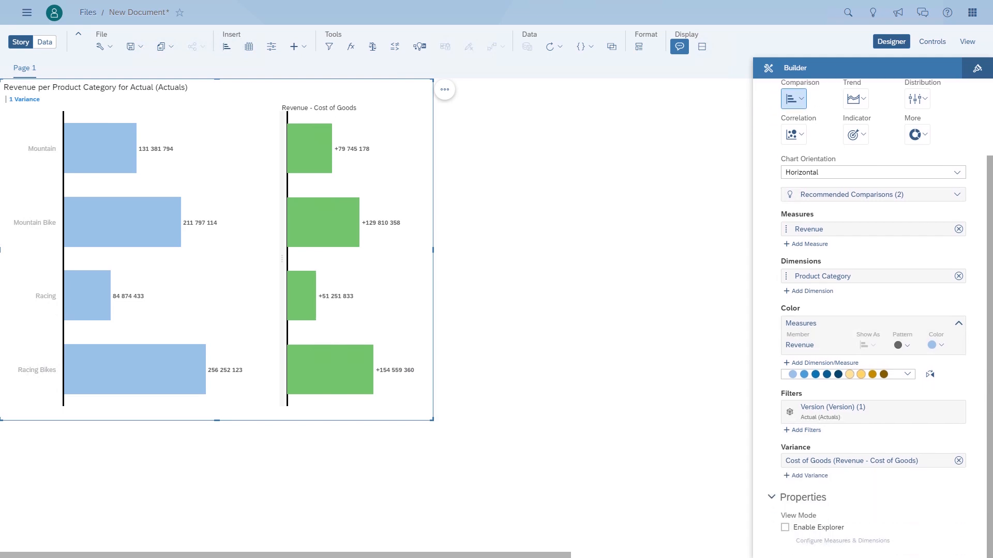
click(959, 460)
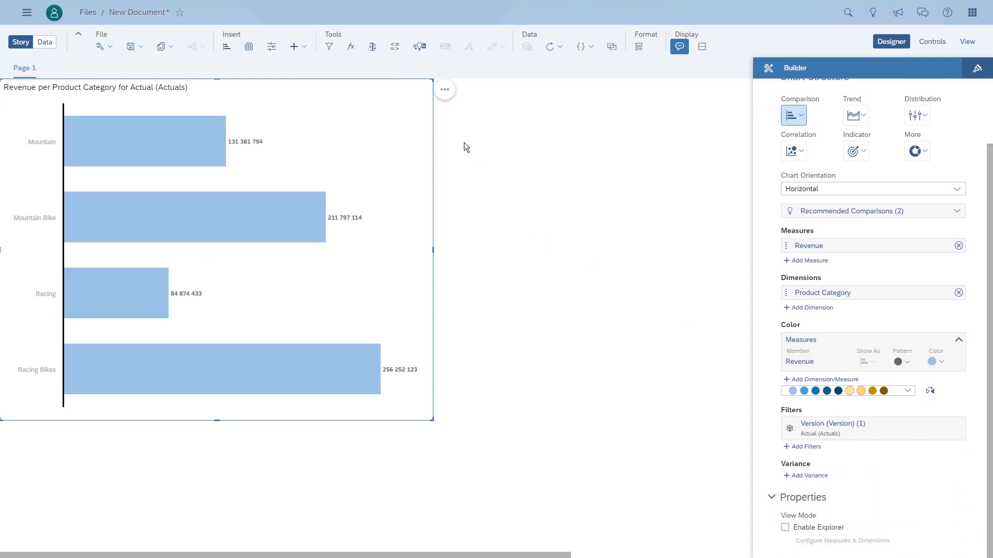
Step: Start a new custom variance on the chart and set both the compare and the target measure to Revenue
click(445, 90)
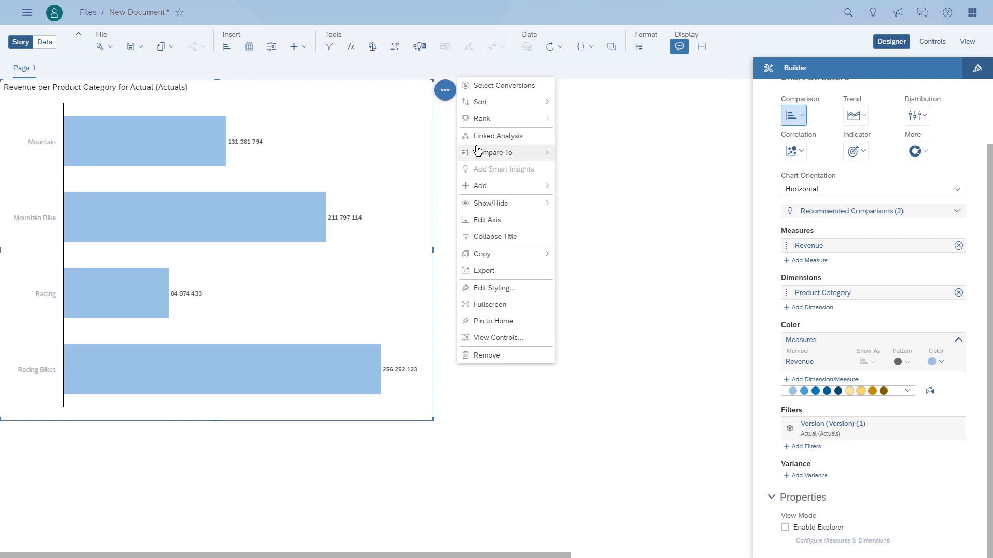
mouse_move(484, 153)
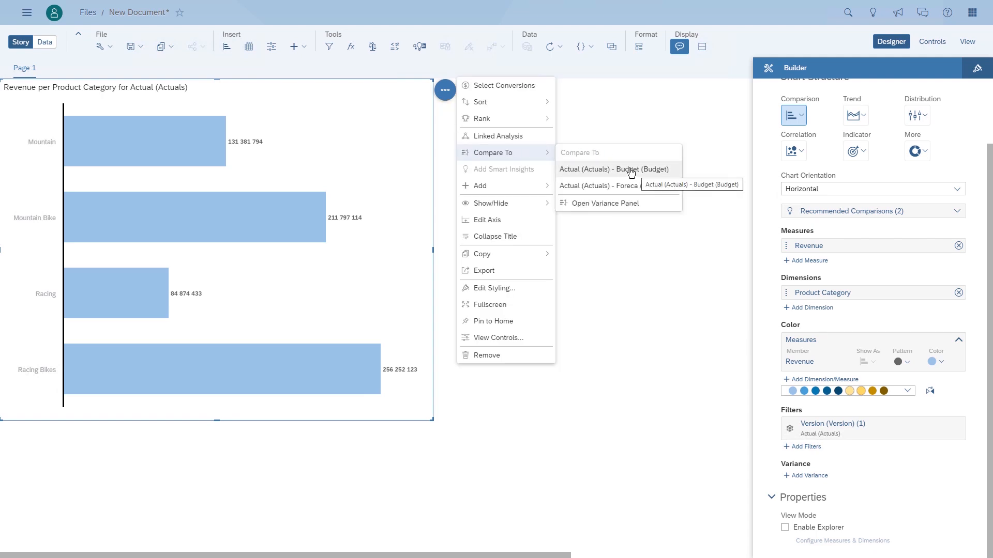
click(609, 207)
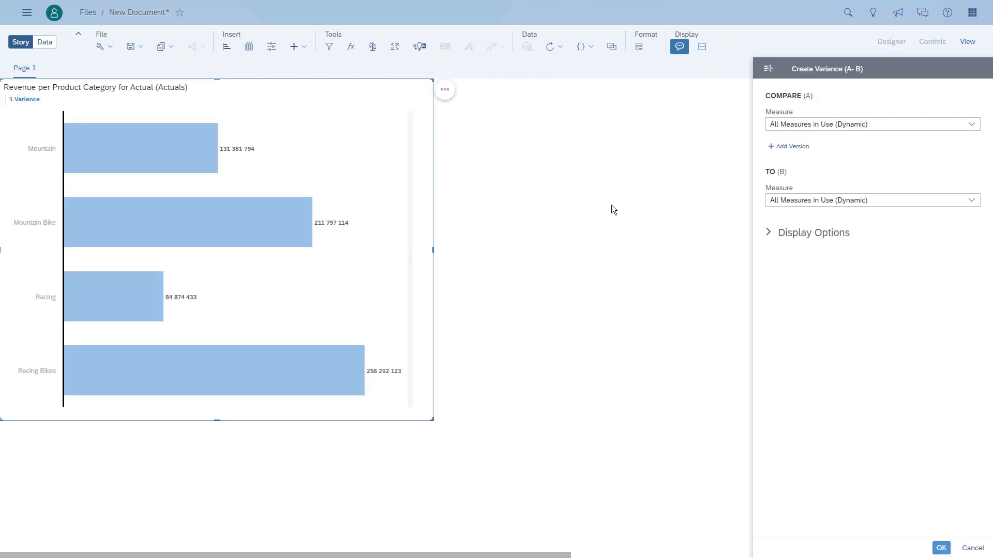
click(972, 125)
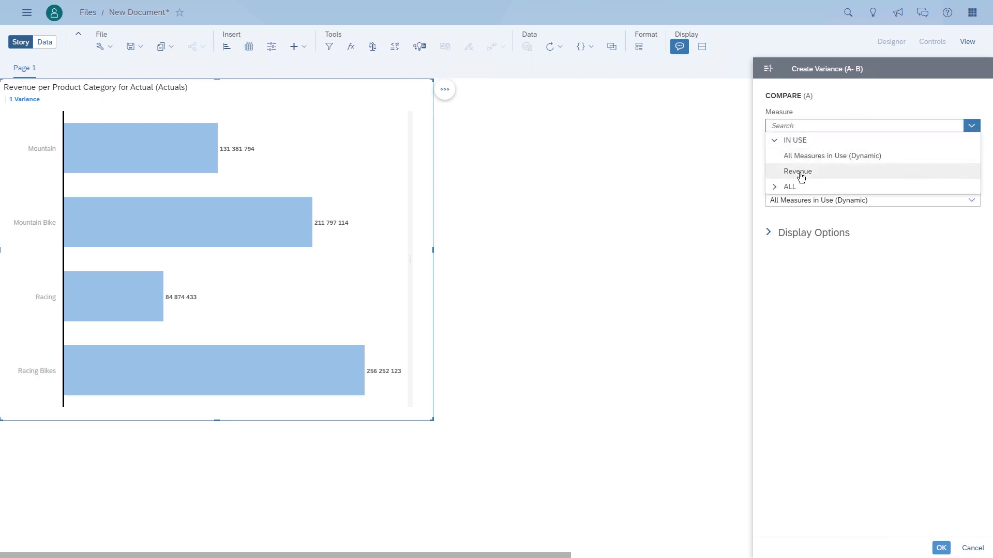
click(801, 175)
click(971, 200)
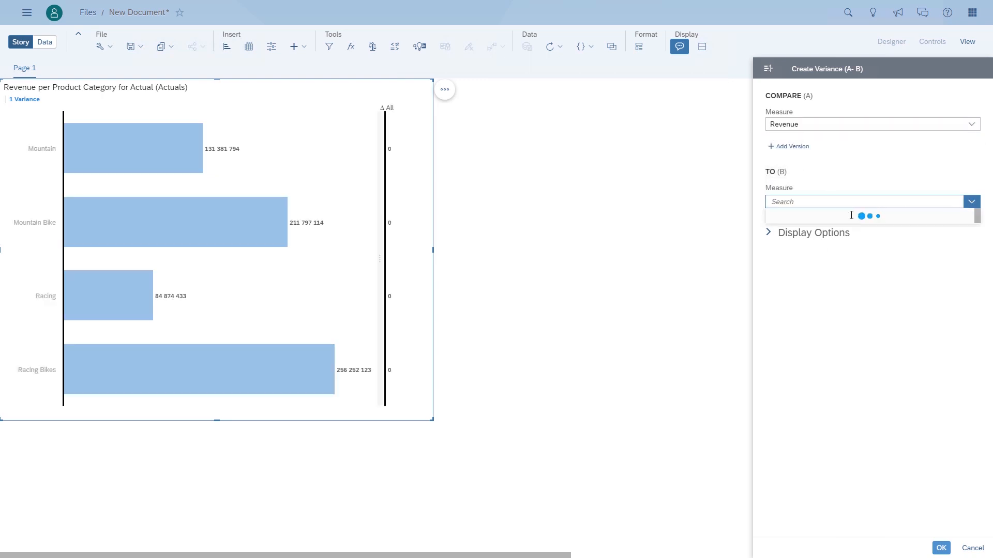
click(798, 247)
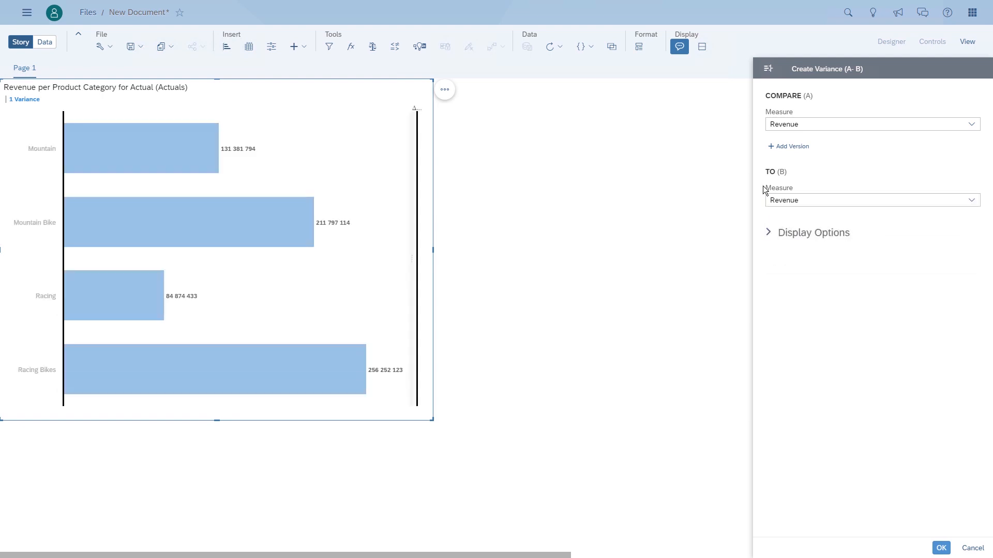
Step: Add the version to the variance so that Actual (Actuals) is compared to Budget (Budget), and confirm it
click(794, 148)
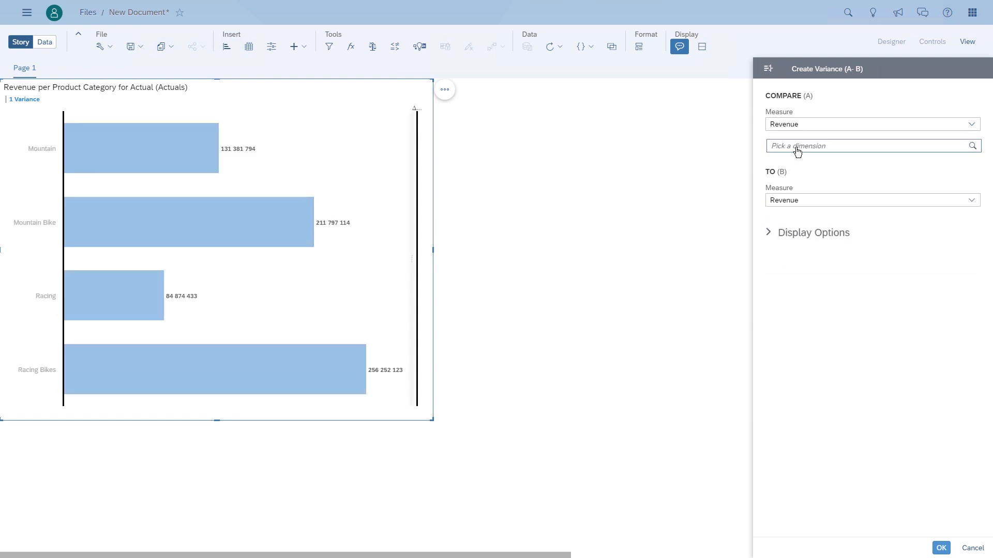
click(794, 159)
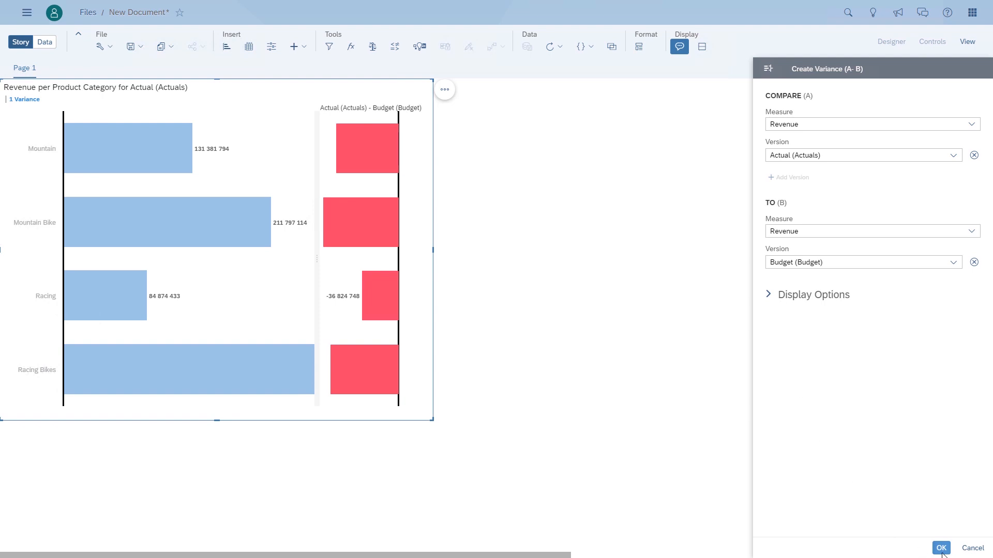
click(941, 549)
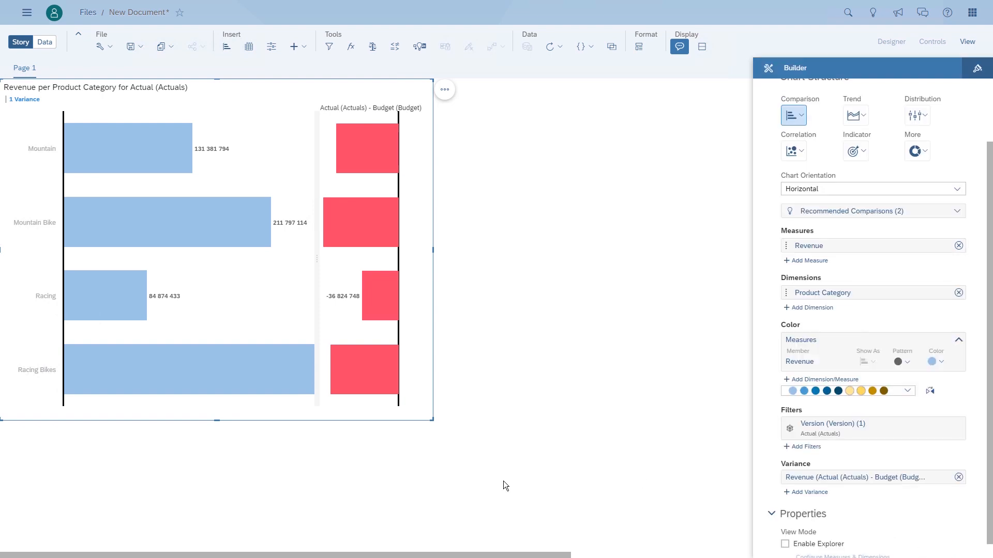
click(512, 460)
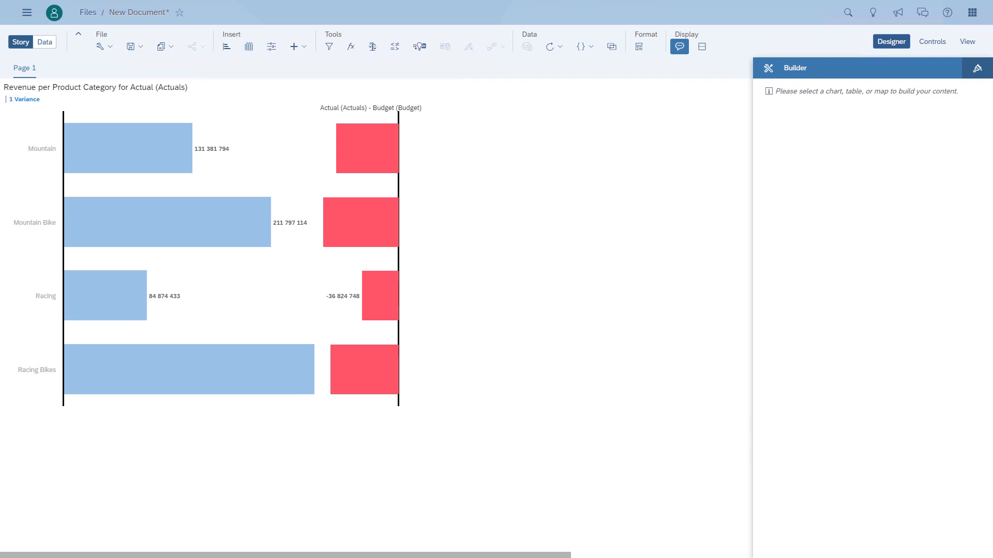
Step: Leave the story without saving and start a new model from a live data connection
click(27, 15)
click(39, 68)
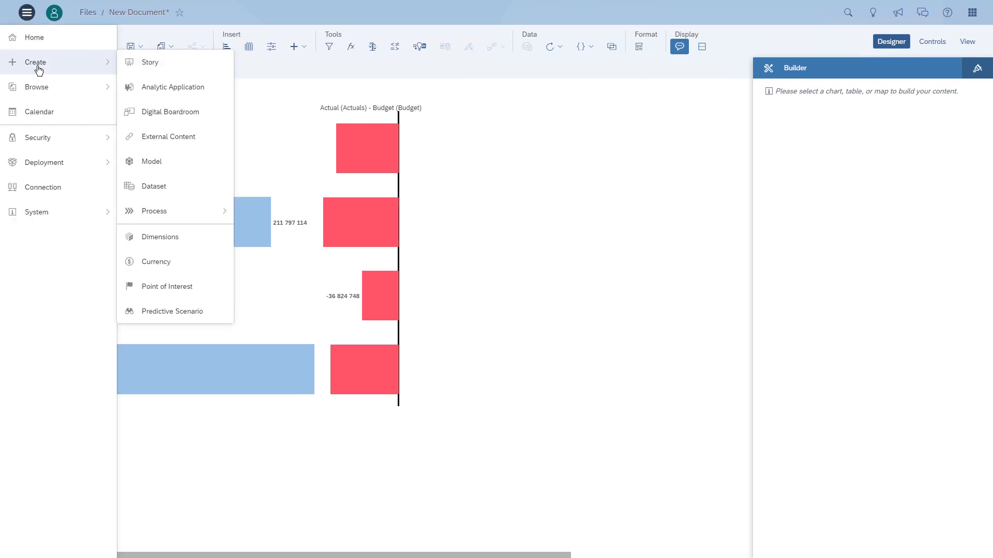
click(148, 161)
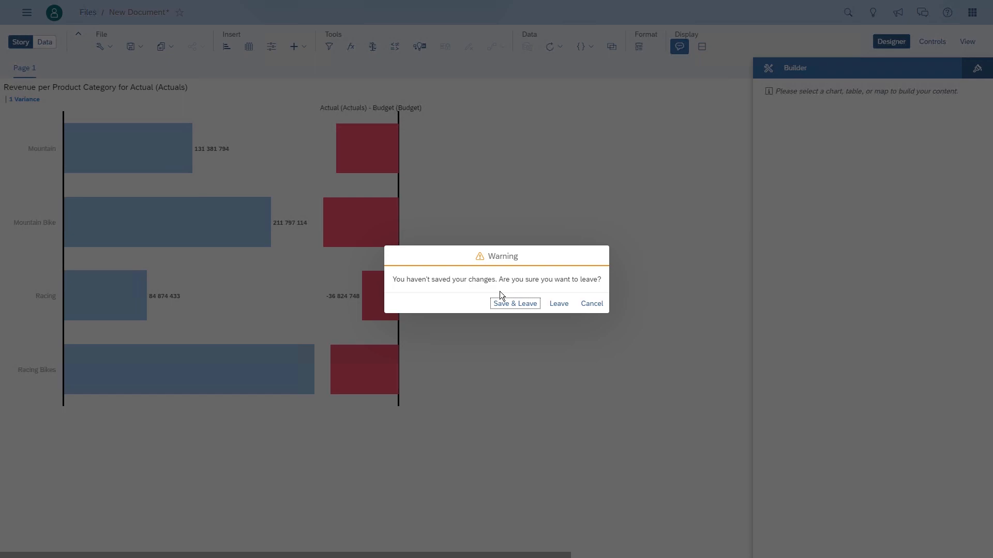
click(556, 305)
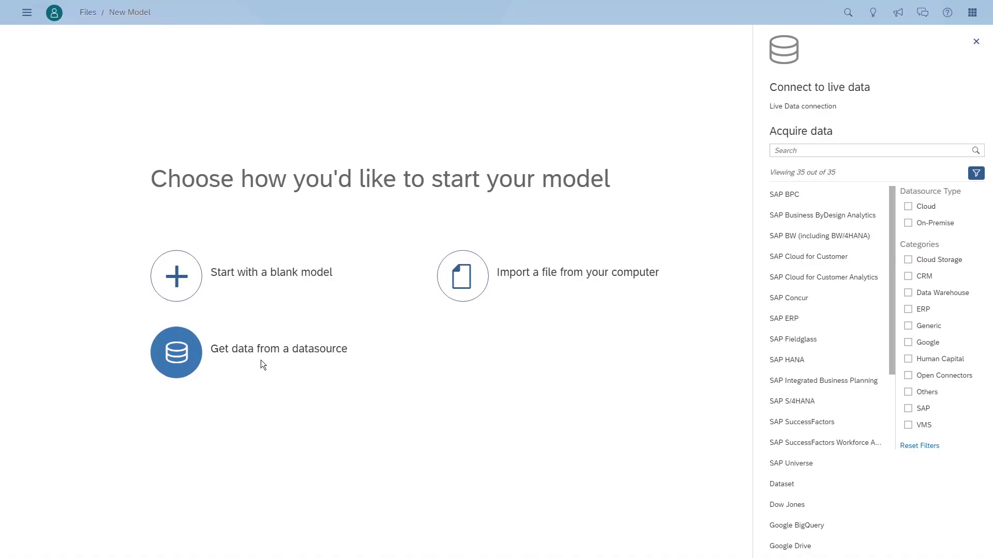
click(803, 106)
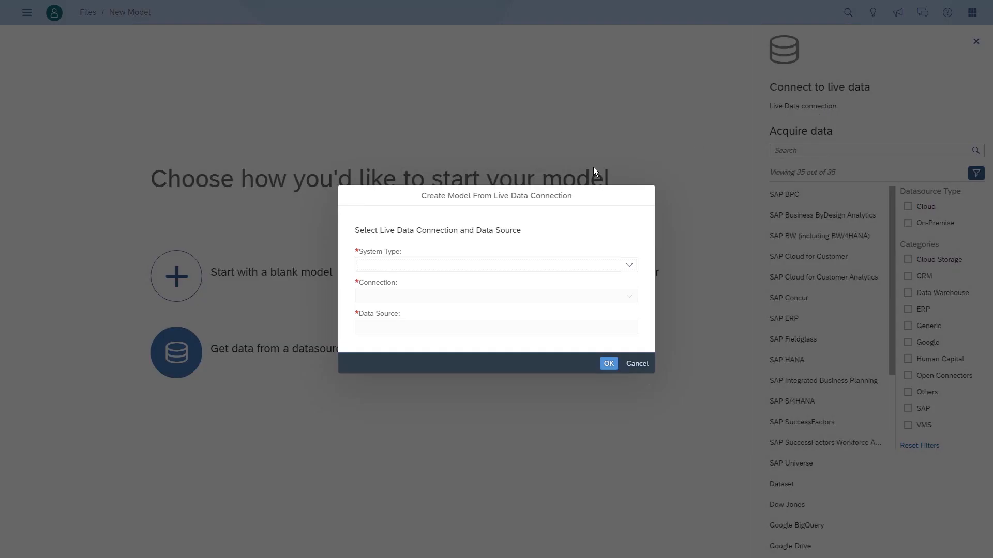
Step: Create the live model with system type SAP BW, connection BW75IB3 and data source Z_DEMO_004
click(629, 266)
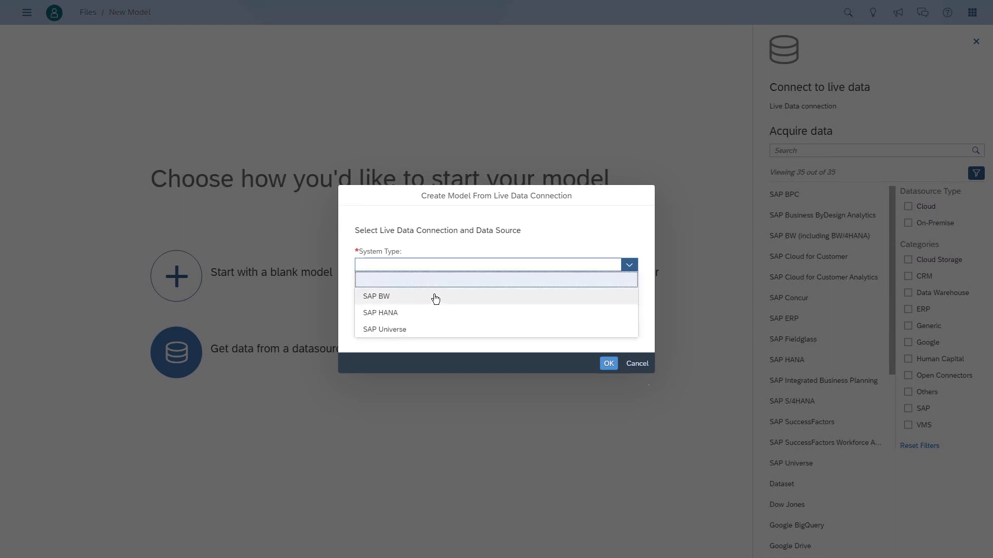
click(434, 296)
click(628, 300)
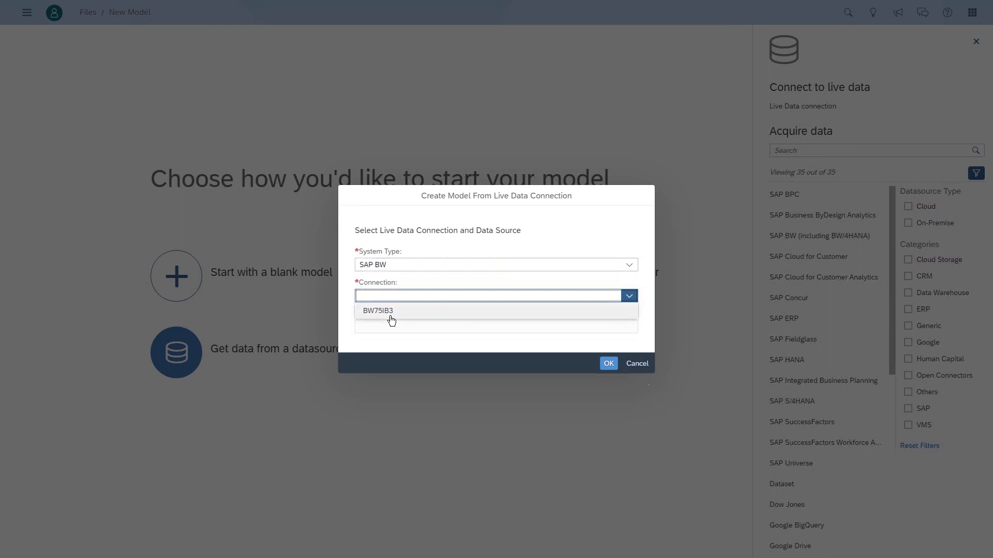
click(392, 313)
click(601, 328)
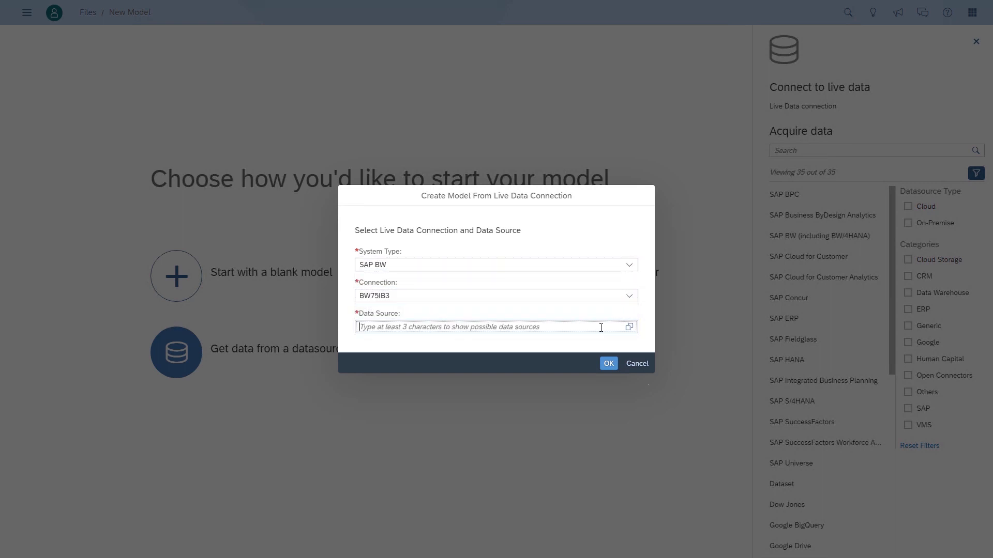
text(Z_DEMO)
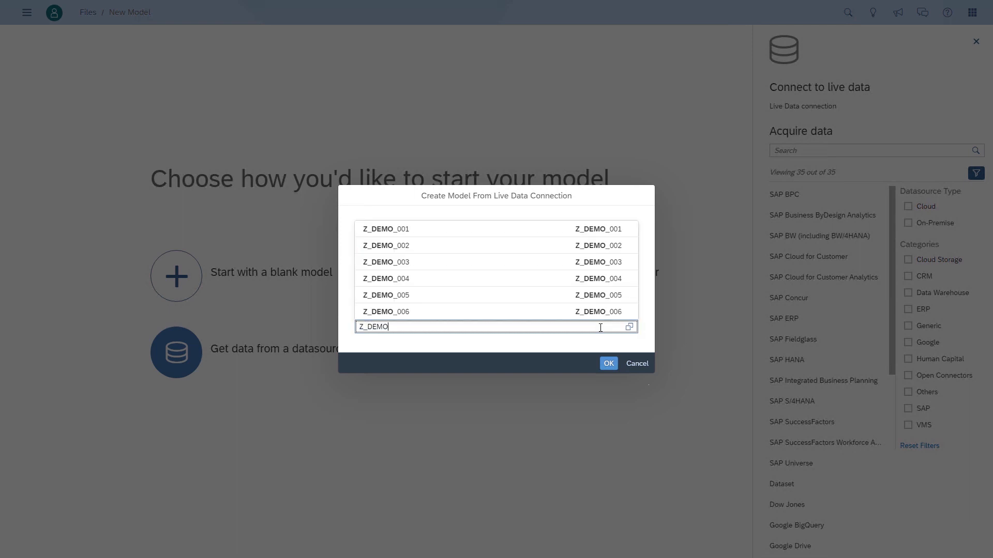
click(588, 279)
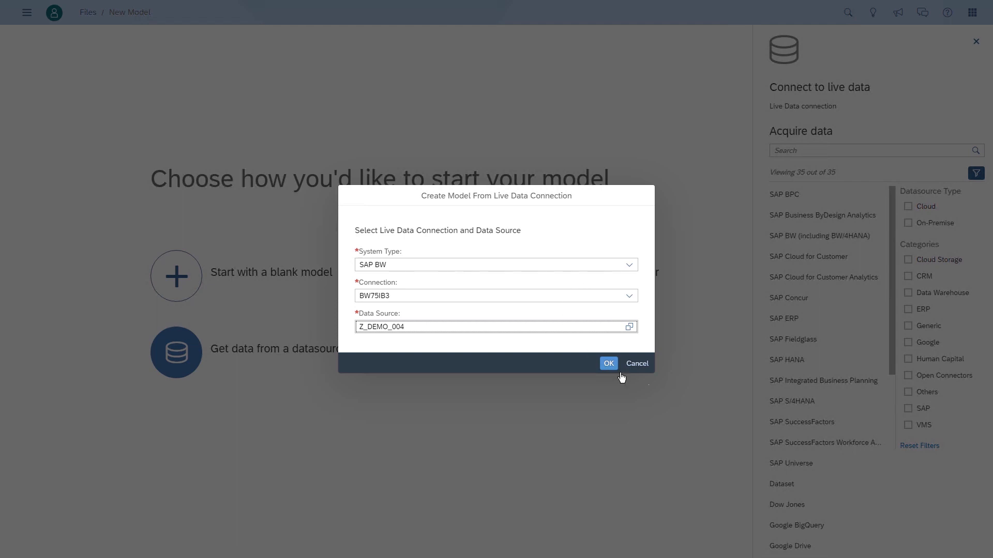
click(608, 363)
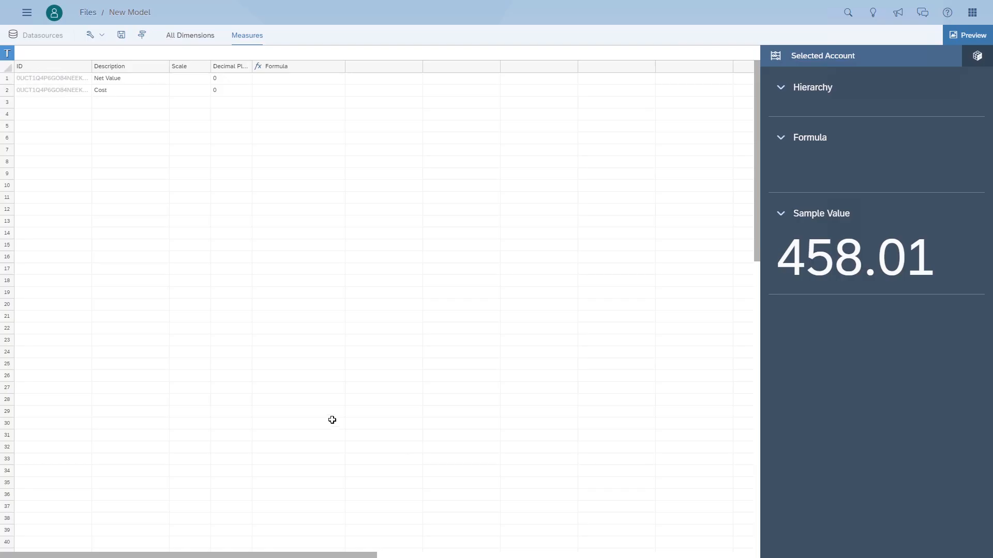
Step: Save the new model as SAP_BW_VARIANCES_TIME
click(123, 35)
key(ctrl+a)
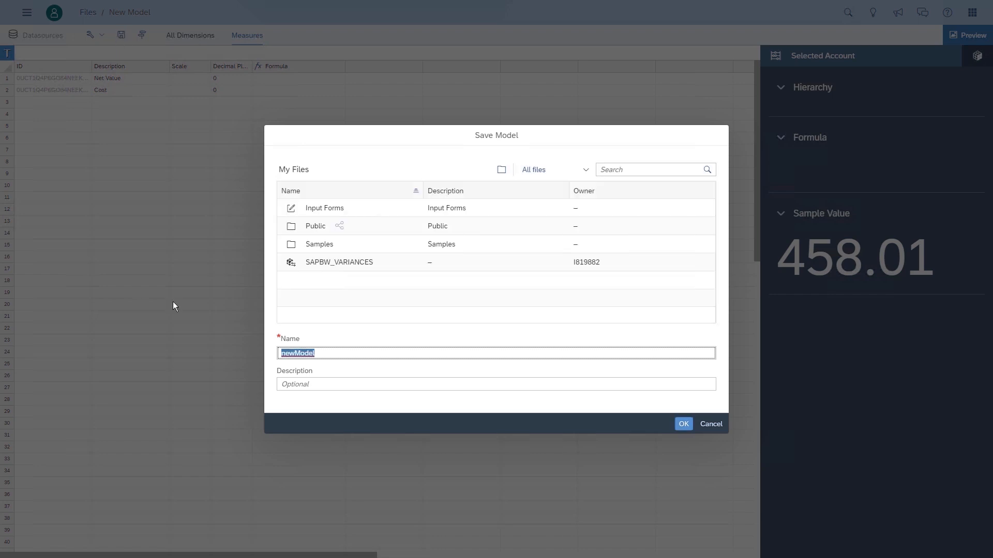
text(SAP_BW_VARIANCES_TIME)
key(Return)
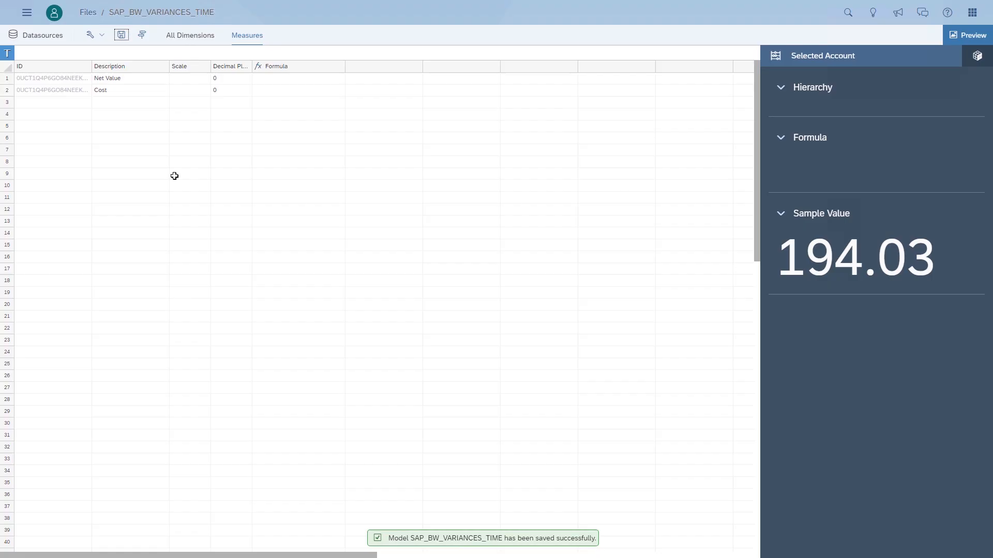
Step: Create a new story with a canvas page and add a chart based on the SAP_BW_VARIANCES_TIME model
click(27, 12)
mouse_move(45, 69)
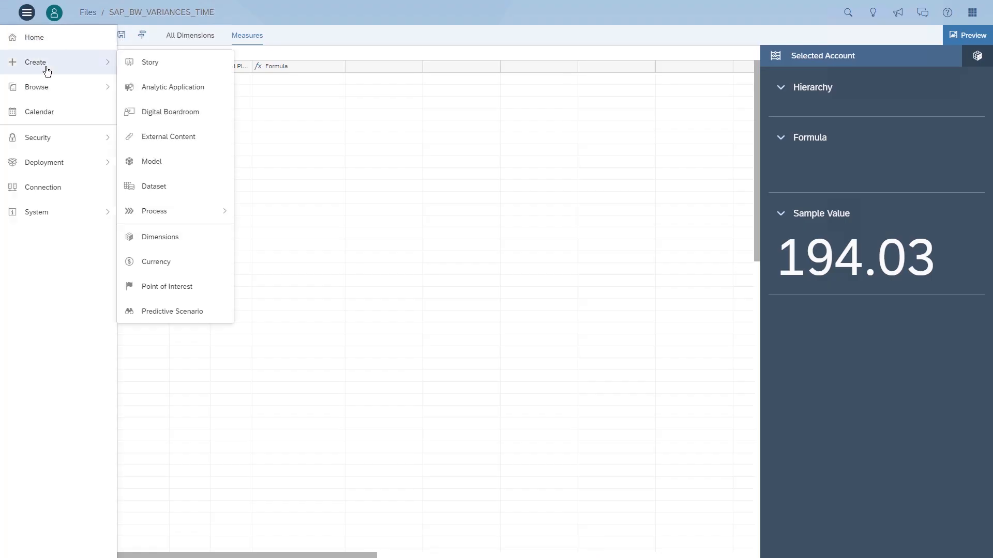
click(150, 63)
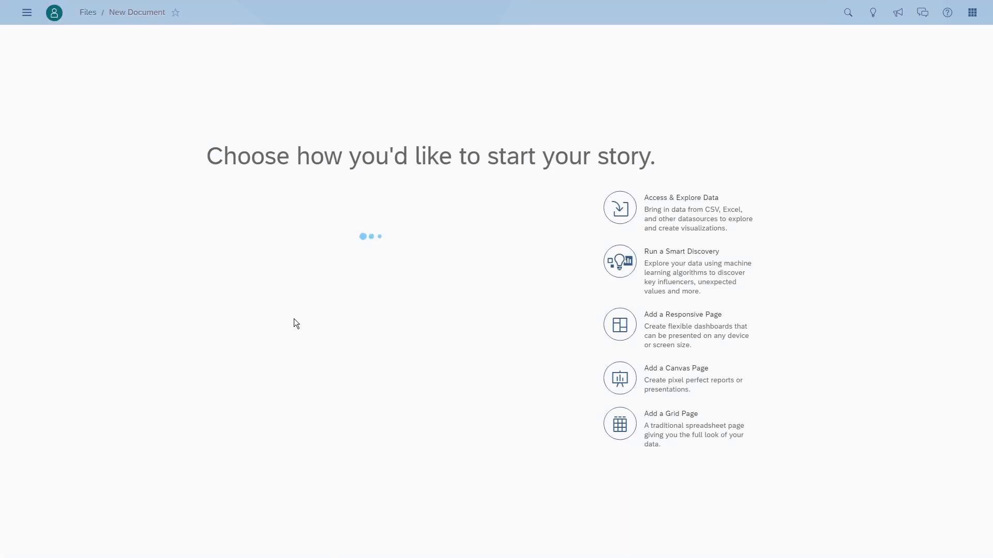
click(618, 378)
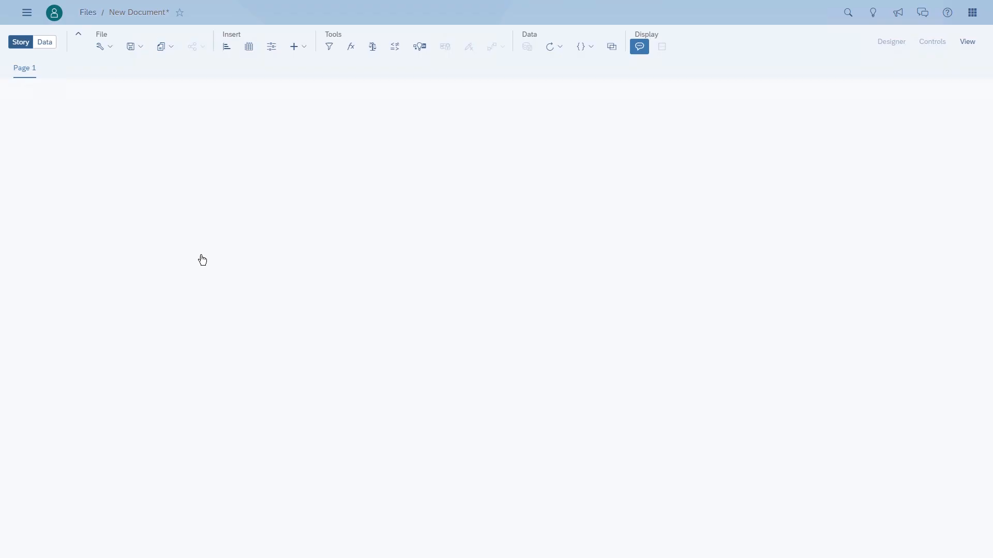
click(295, 276)
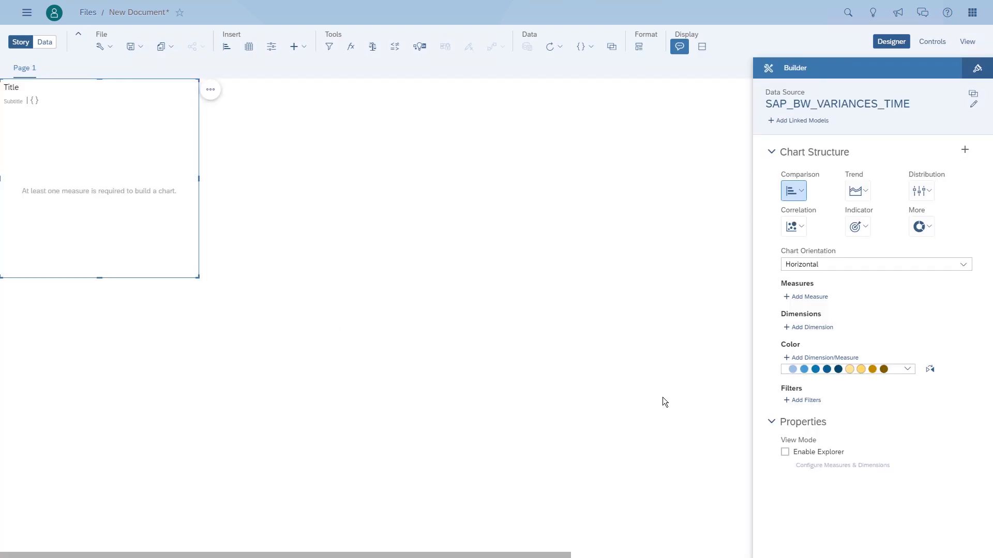
Step: Build the chart with the Calendar day dimension and the Net Value measure, and enlarge it on the canvas
click(800, 328)
click(822, 360)
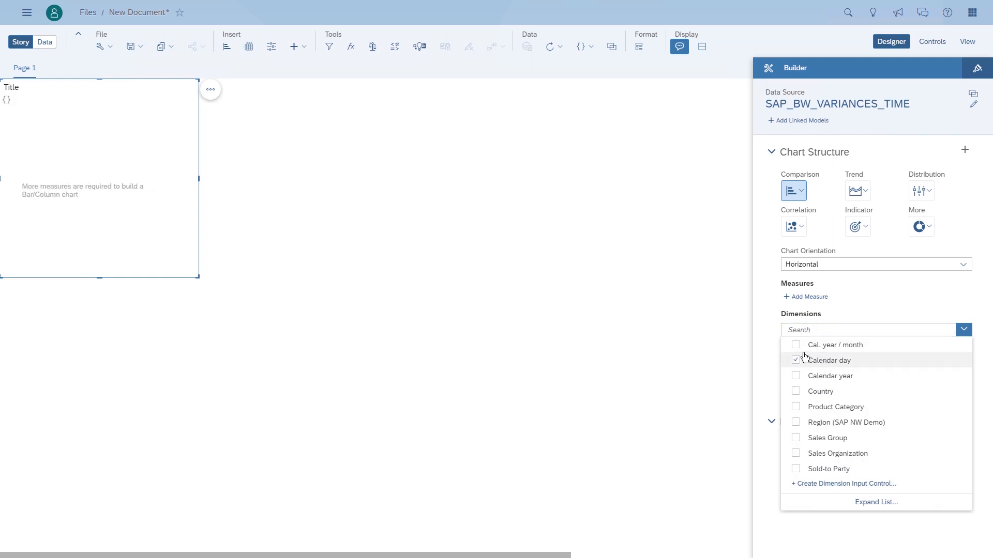
click(759, 321)
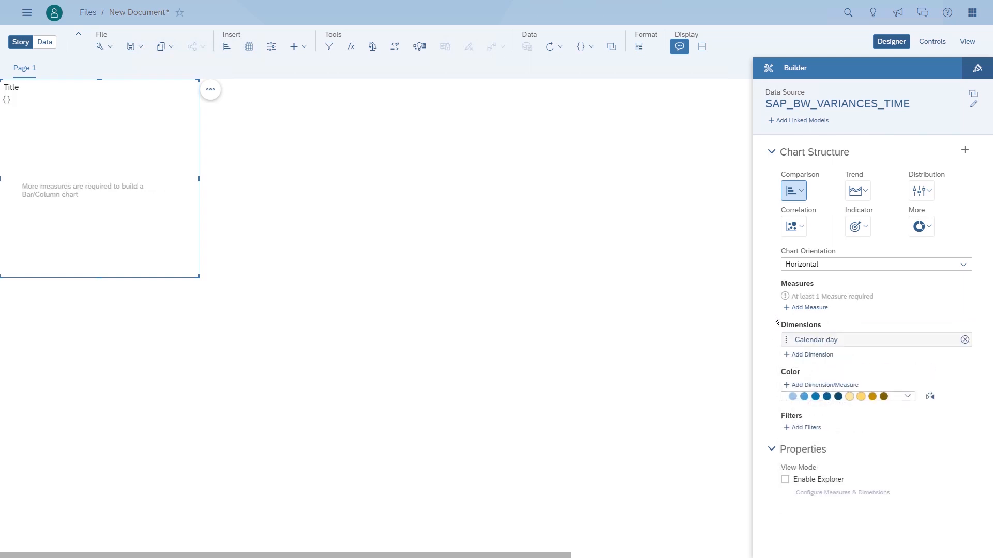
click(809, 309)
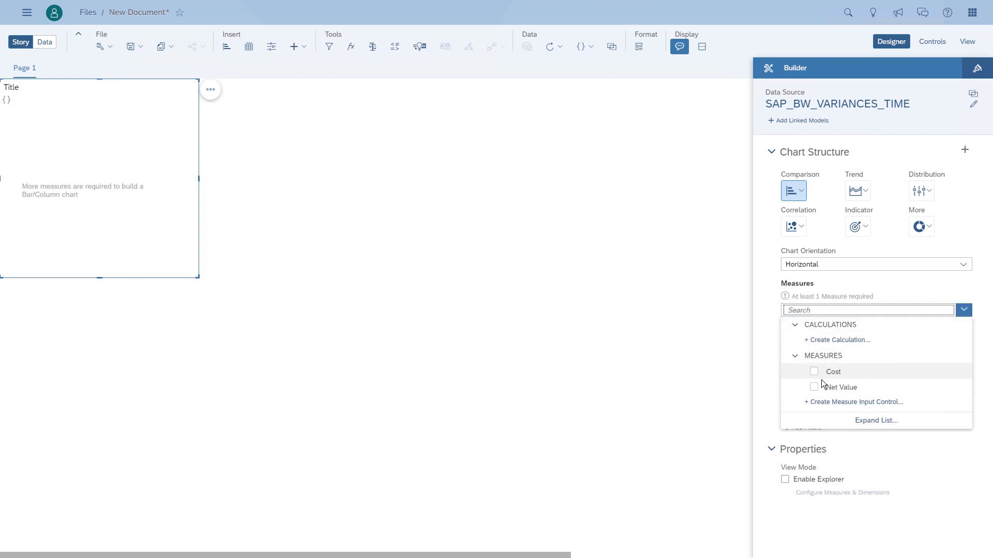
click(828, 389)
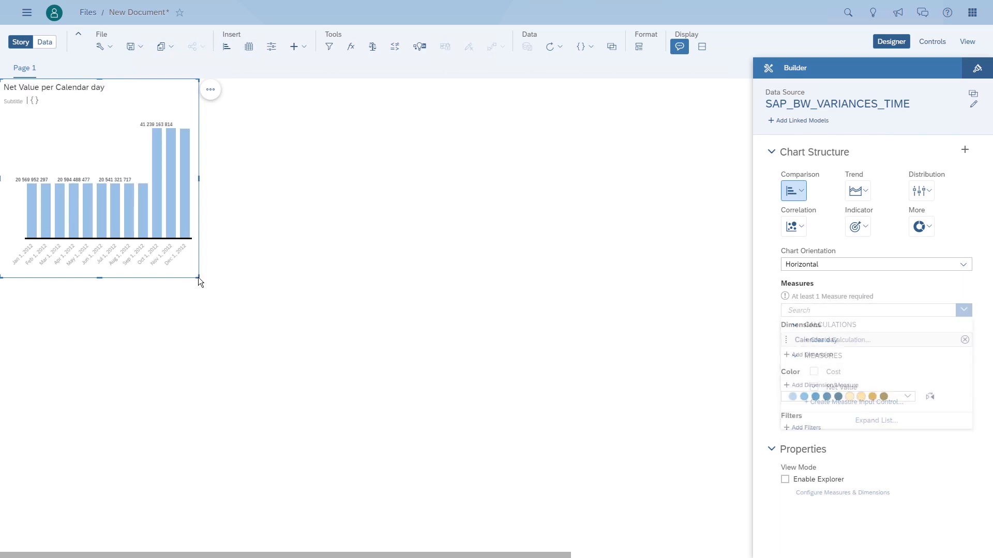
drag(199, 278, 553, 477)
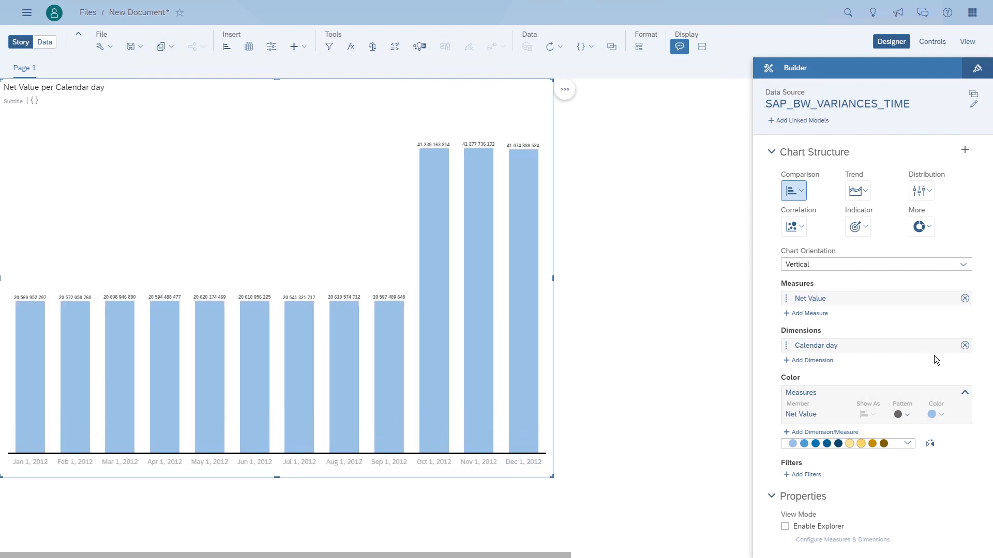
Step: Set the Calendar day hierarchy to 0YEA_MON_DAY and drill down from 2012 to the monthly level
click(951, 346)
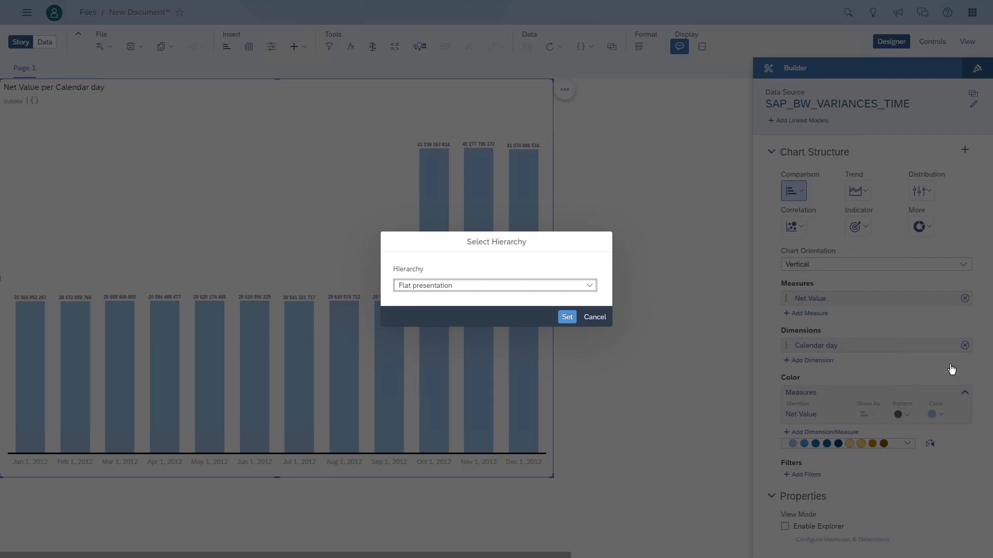
click(588, 286)
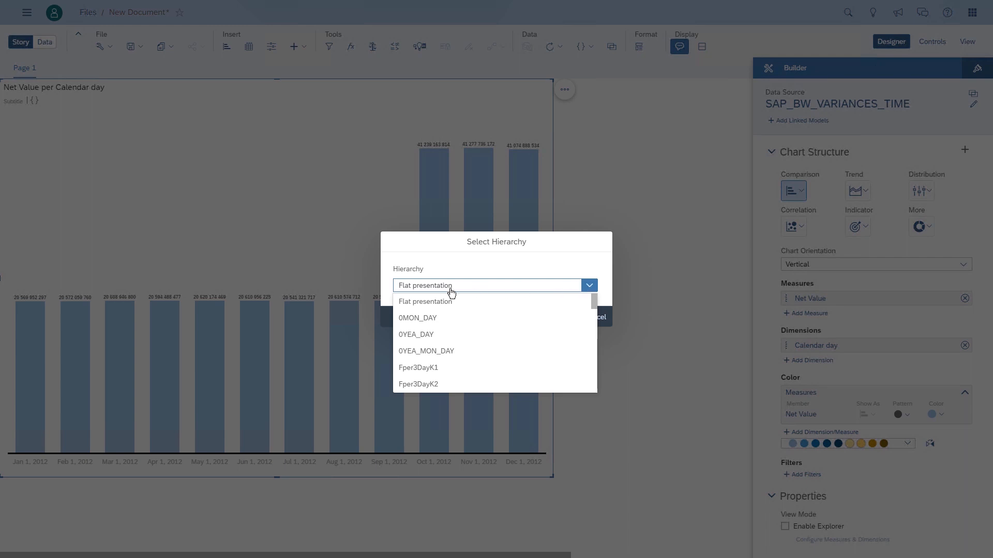
click(439, 352)
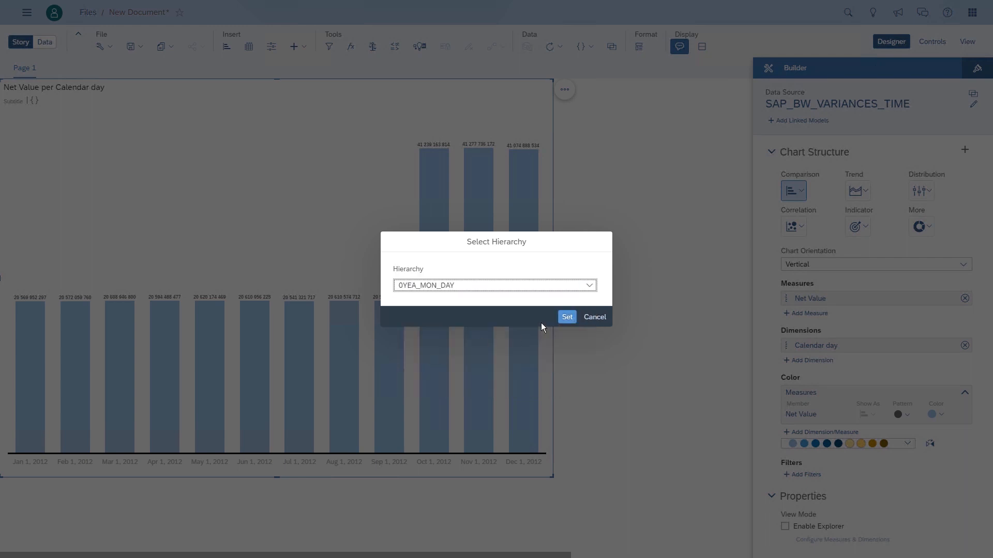
click(567, 317)
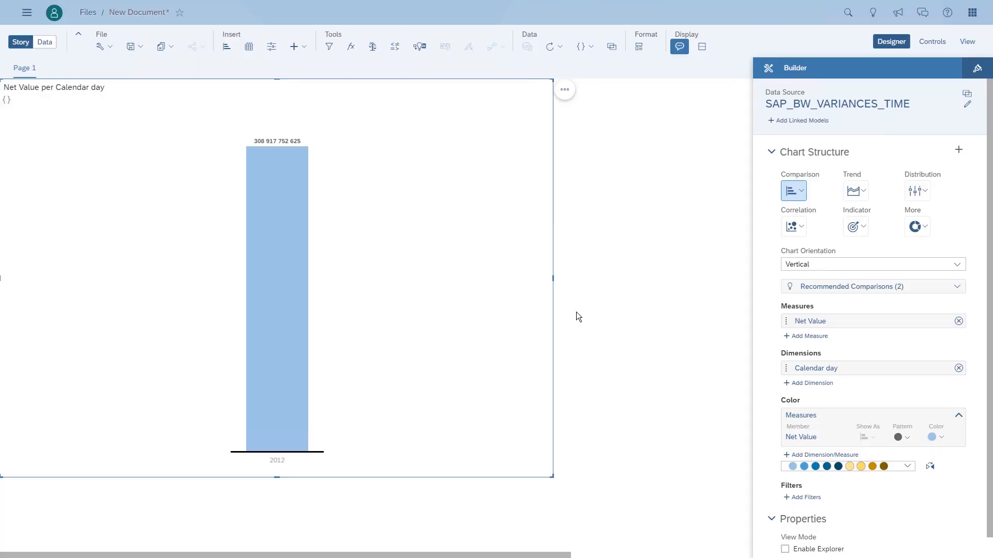
click(268, 412)
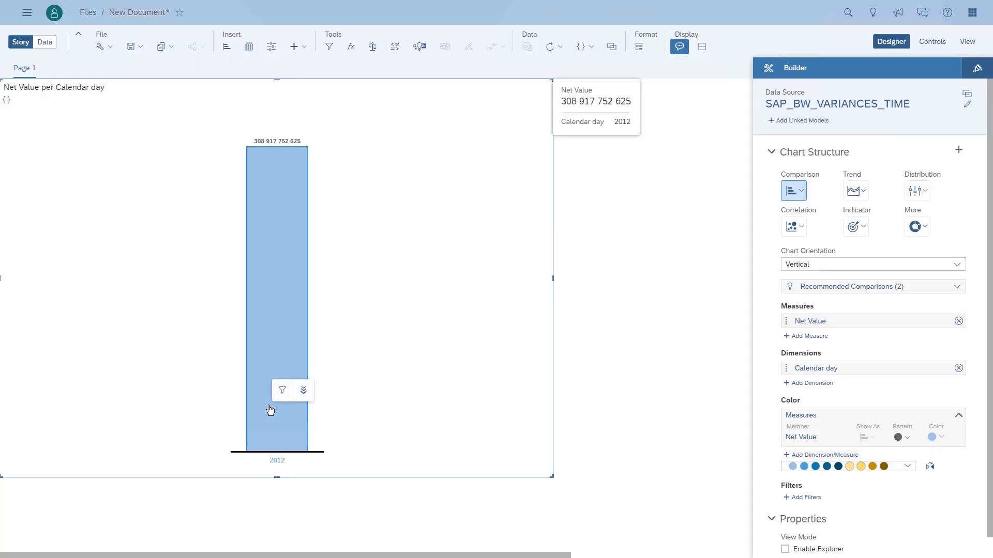
click(304, 391)
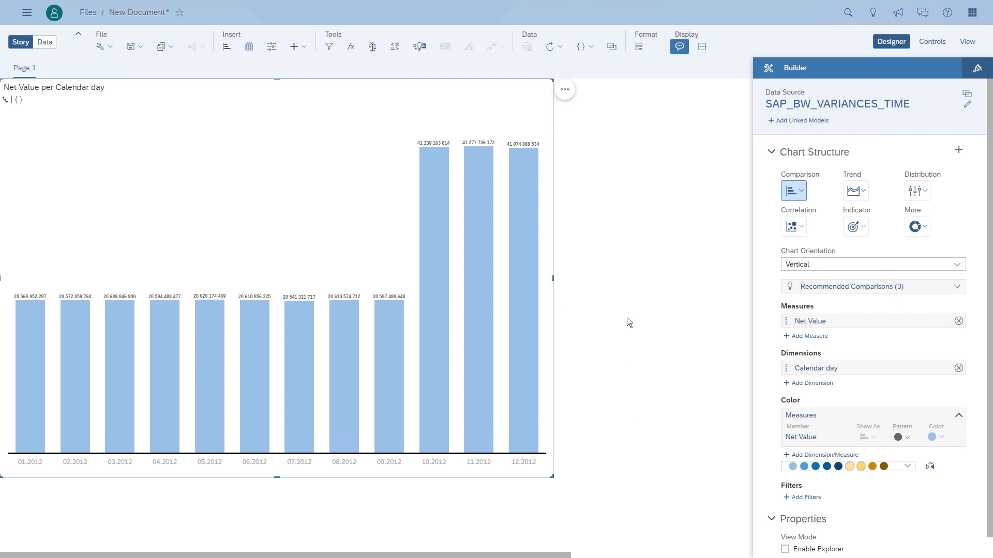
Step: Add a variance to the chart comparing Net Value for the Current Period to the Previous Period of Calendar day
click(565, 90)
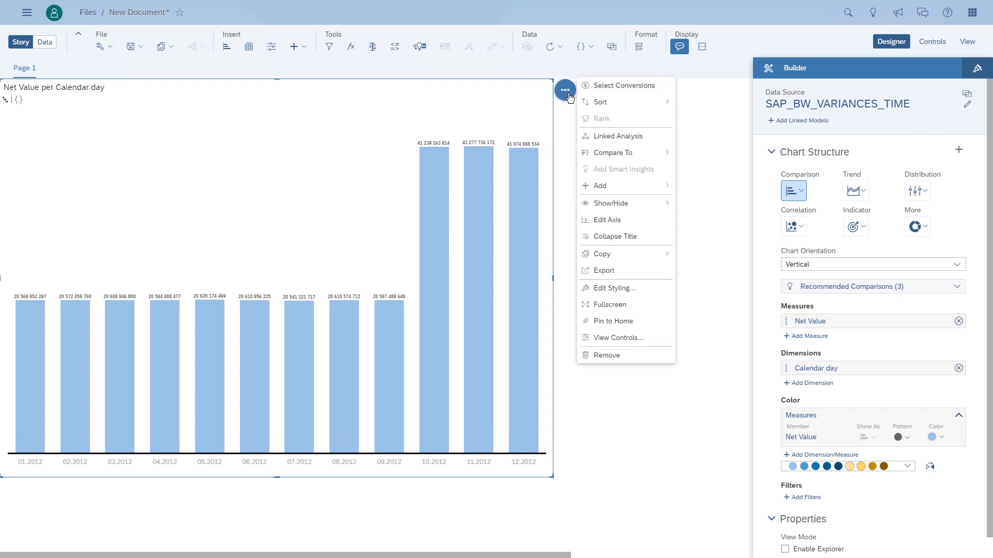
mouse_move(610, 156)
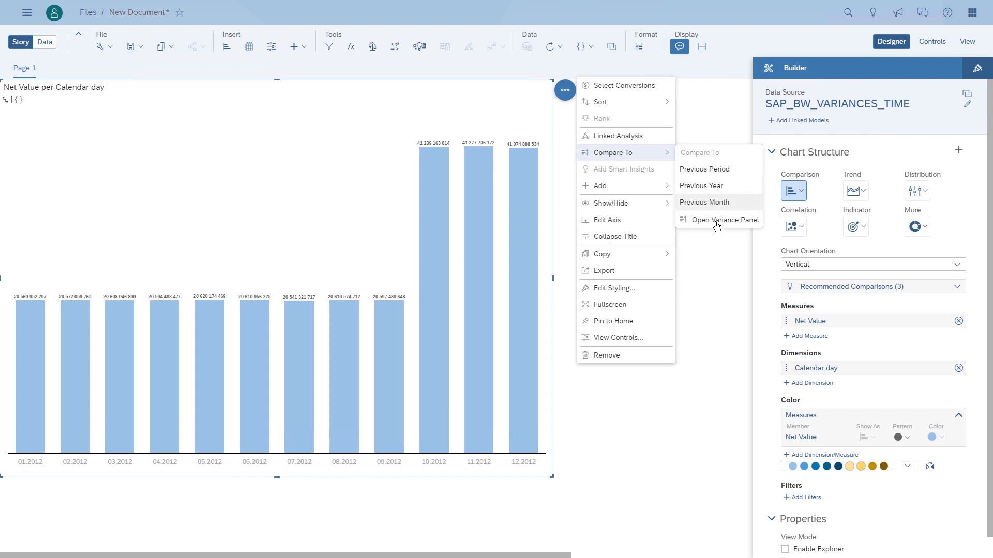
click(716, 220)
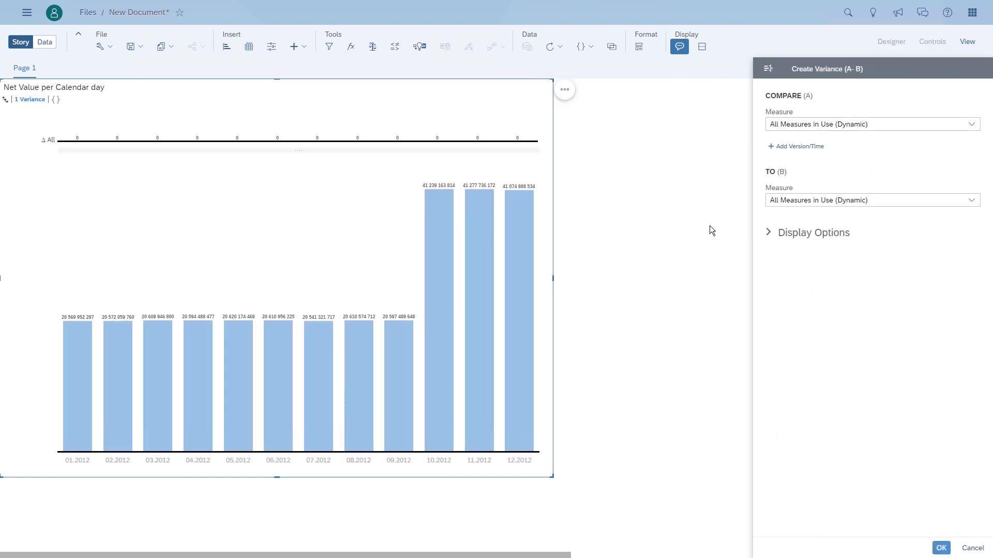
click(799, 125)
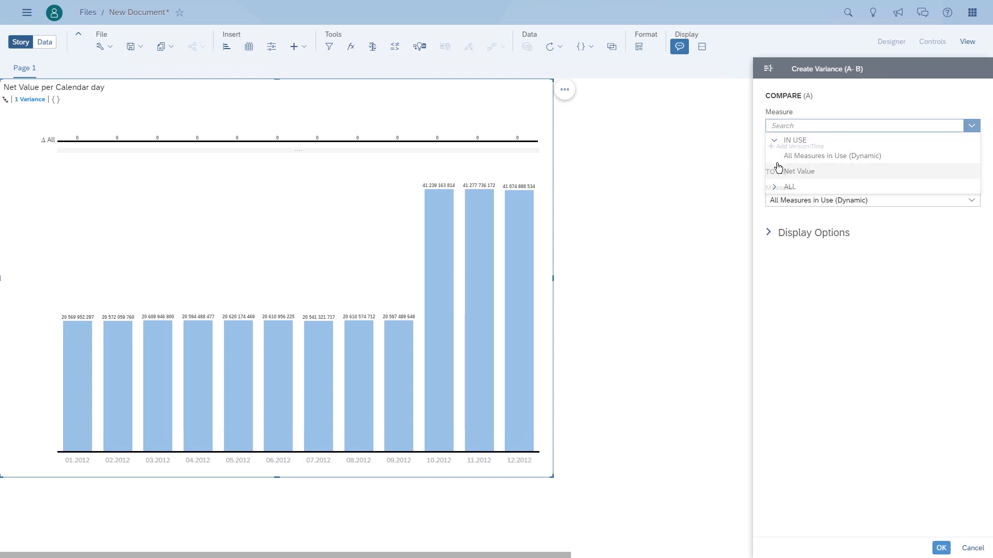
click(802, 172)
click(789, 149)
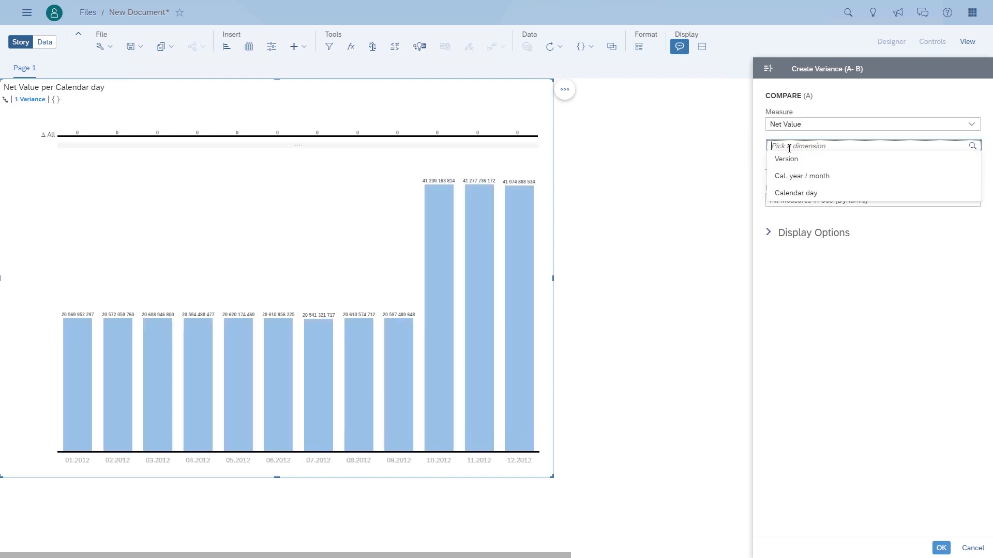
click(796, 195)
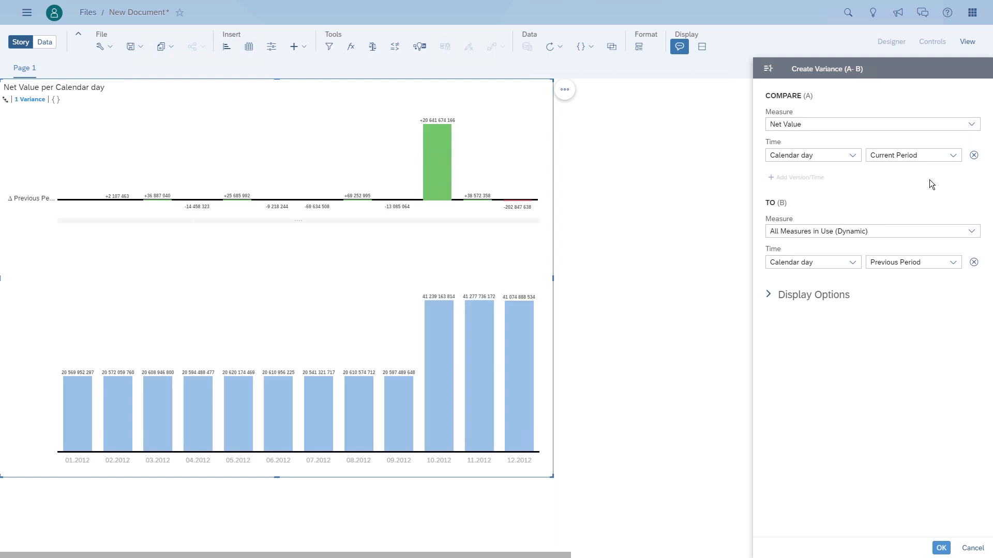
click(953, 155)
click(966, 184)
click(953, 262)
click(953, 264)
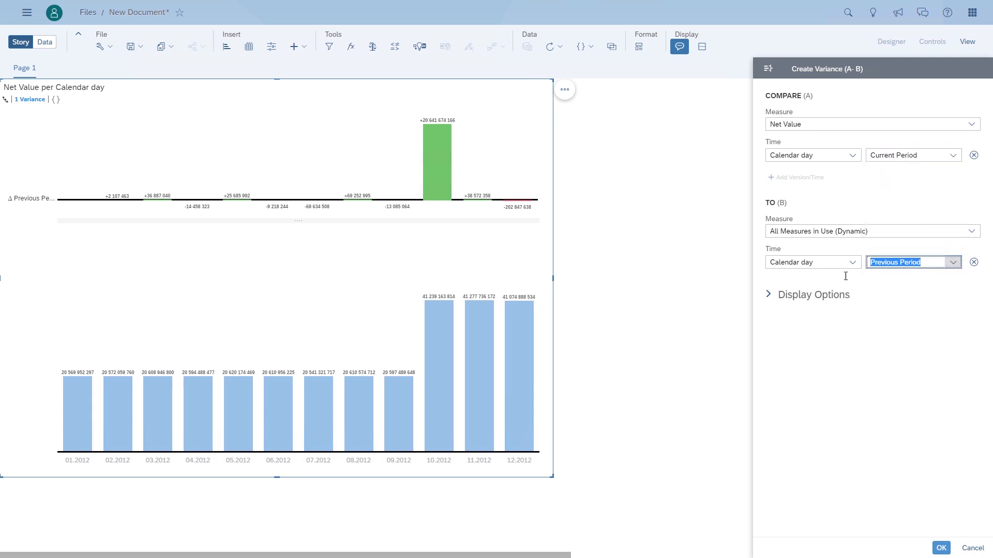
Step: Open the variance's display options, try viewing the variance as Integrated, and set it back to Bar
click(768, 296)
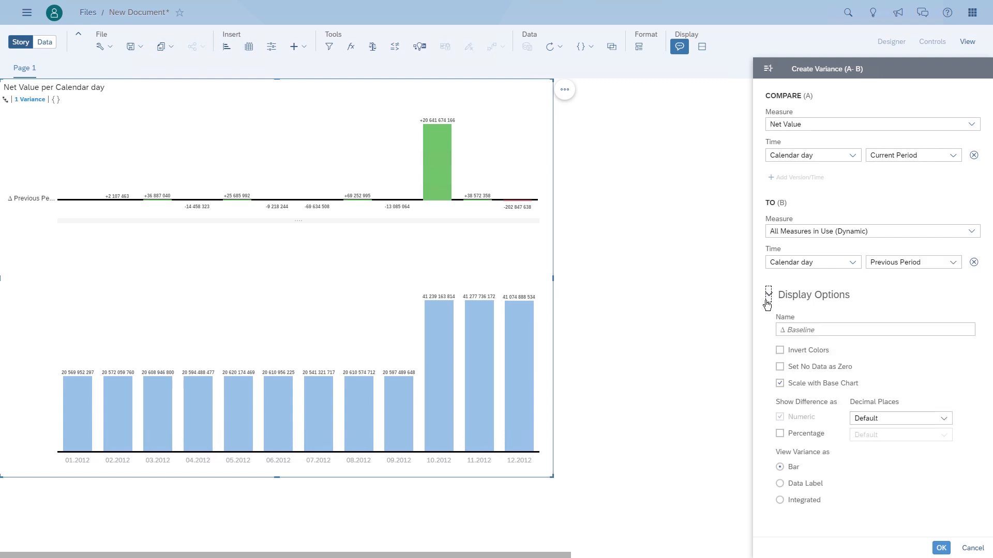
click(779, 499)
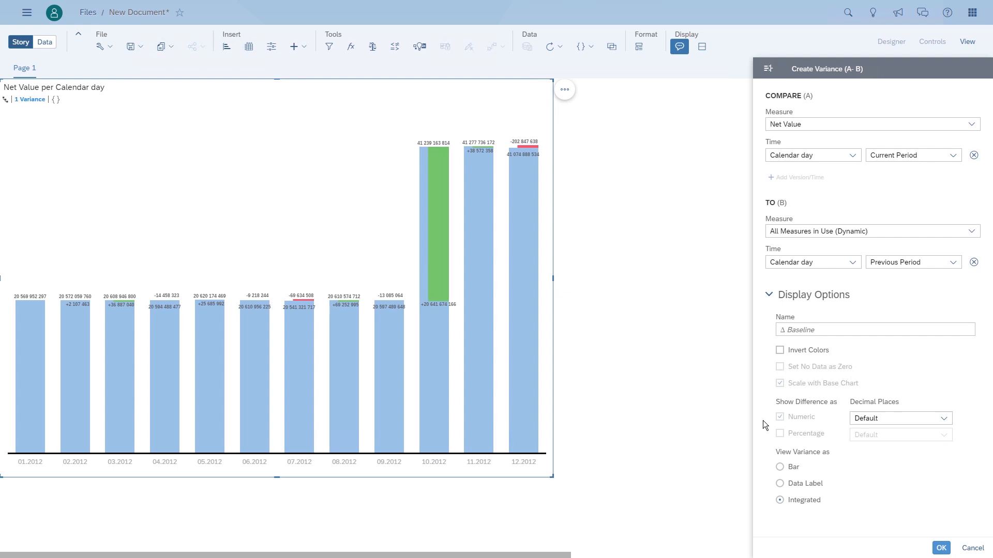
click(779, 468)
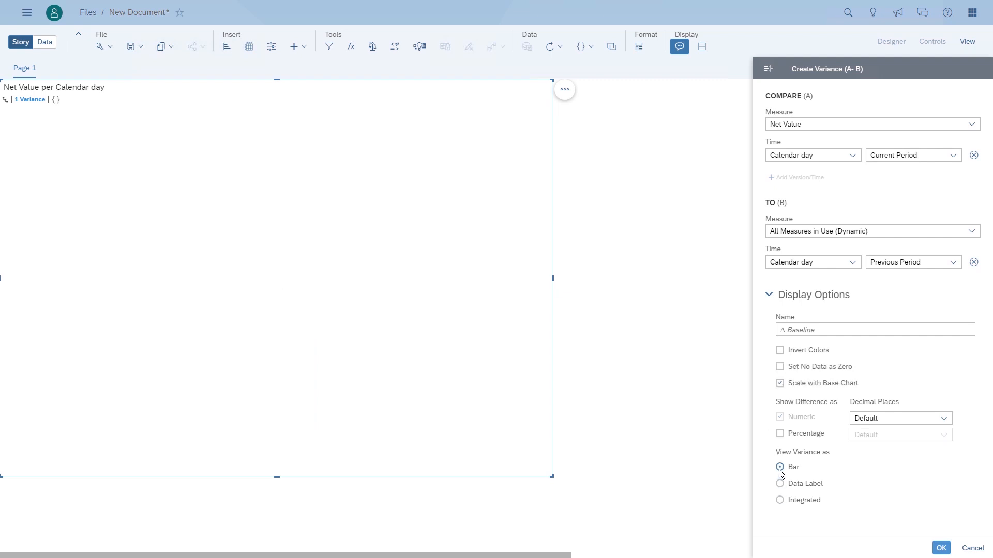
Step: Show the variance difference as a percentage only and turn off Scale with Base Chart
click(781, 434)
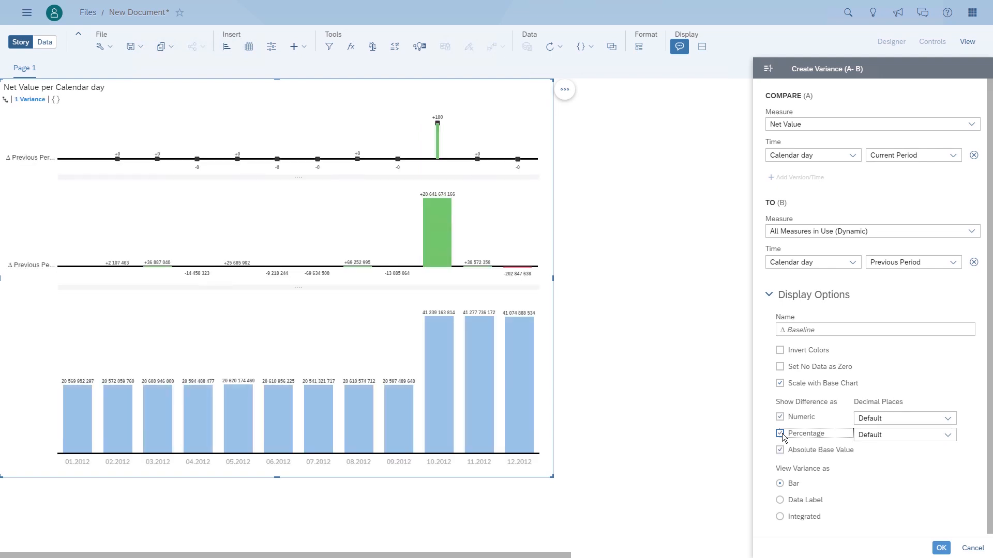
click(780, 417)
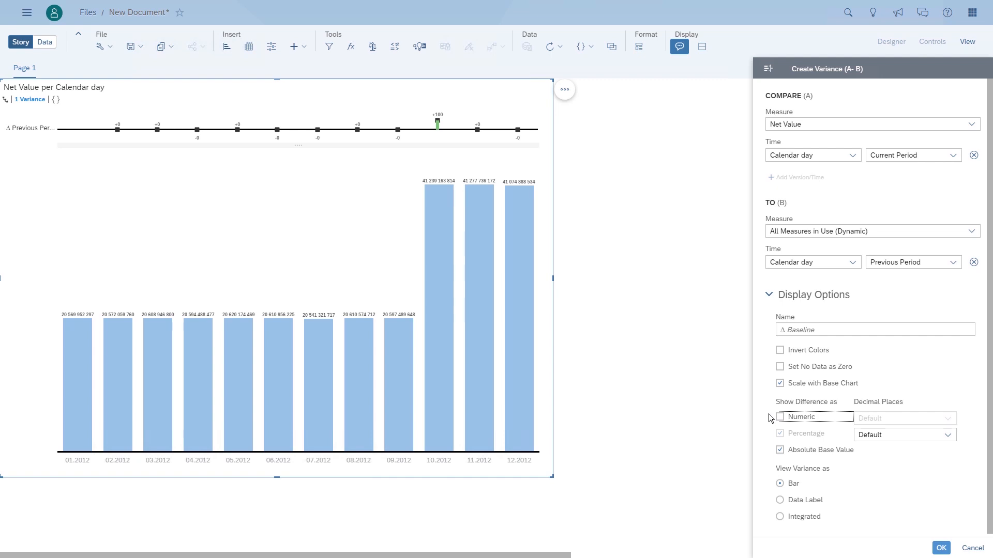
click(779, 384)
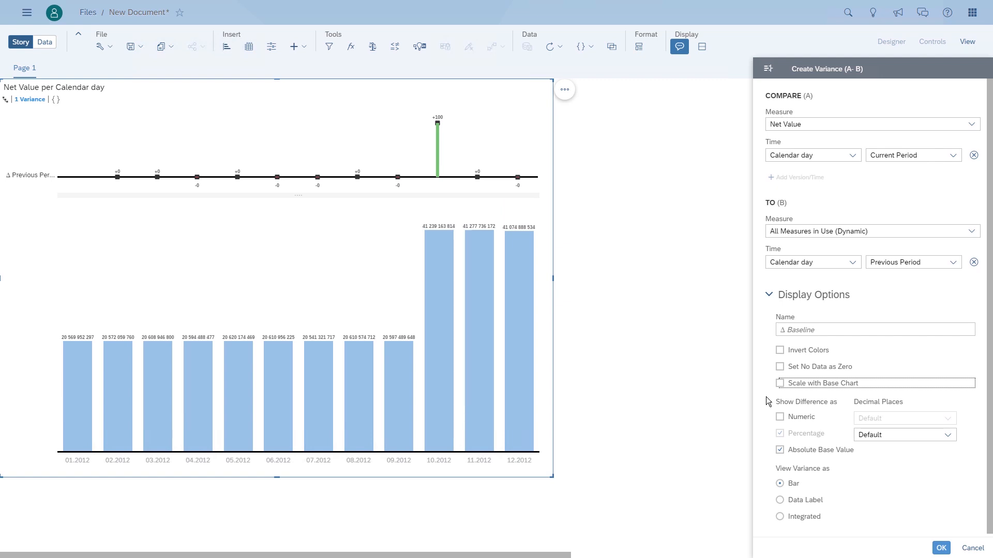
Step: Show the variance difference as numeric only, without the percentage
click(780, 416)
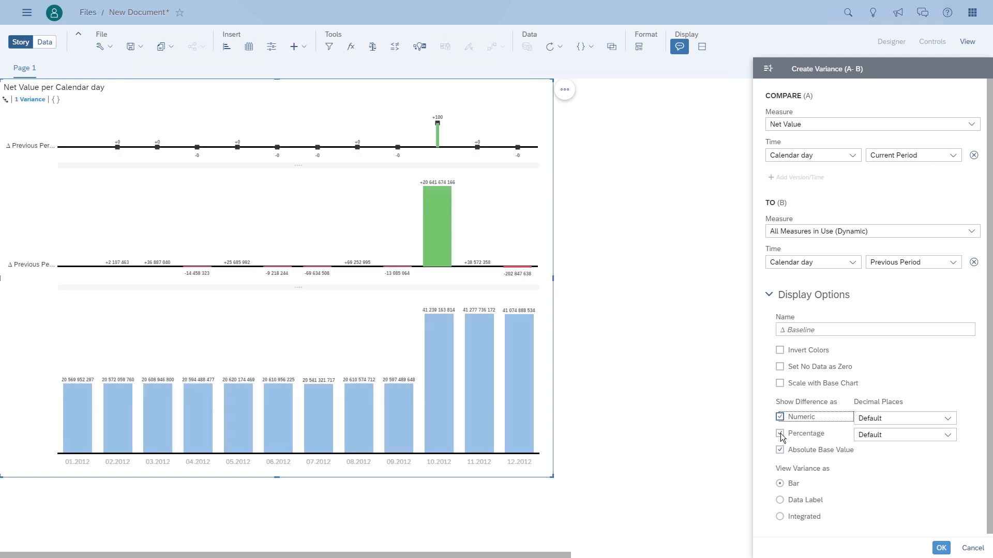
click(780, 433)
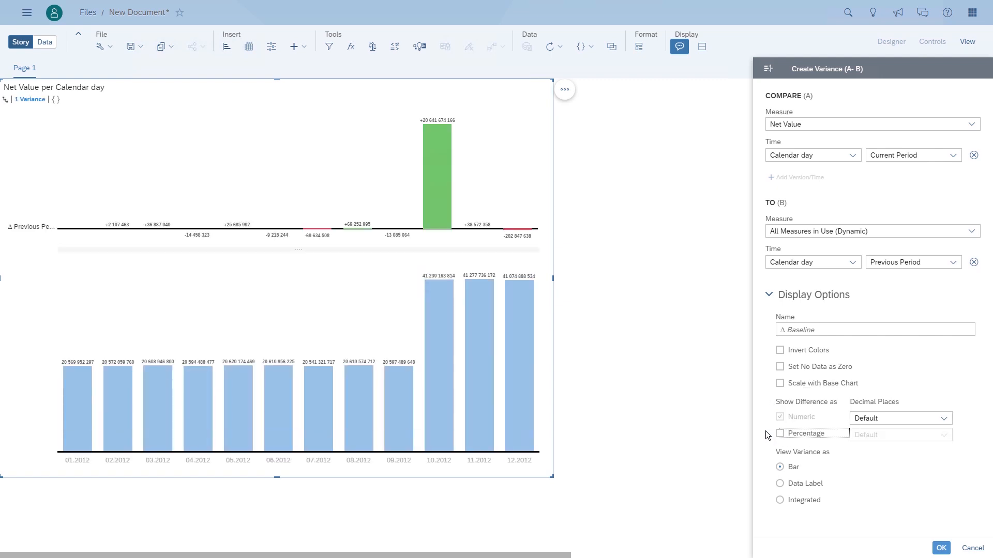